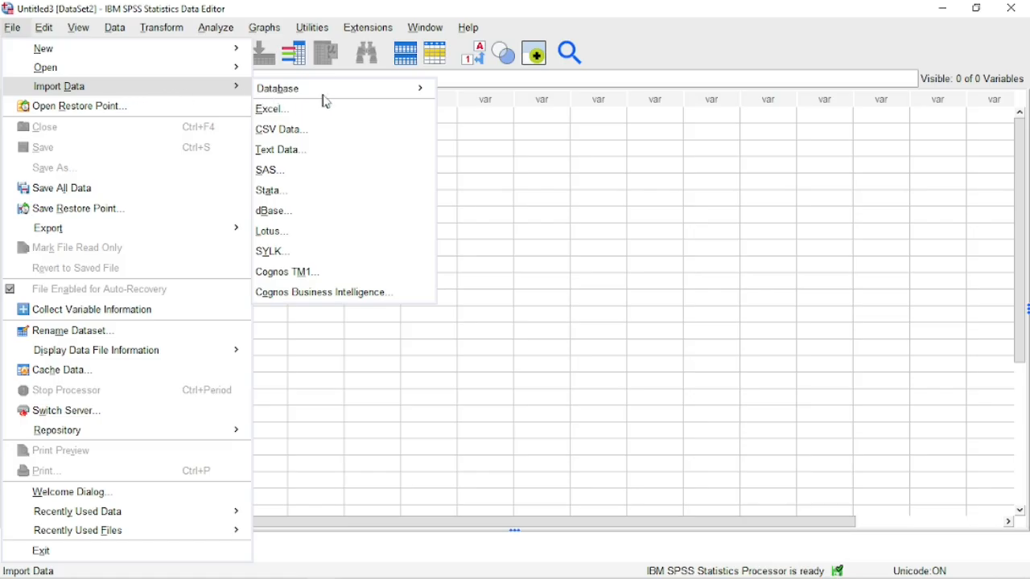
# Step: Switch to the student_lifestyle_gpa workbook in Excel and examine its column headers from Student_ID through Extracurricular
pyautogui.moveTo(341, 102)
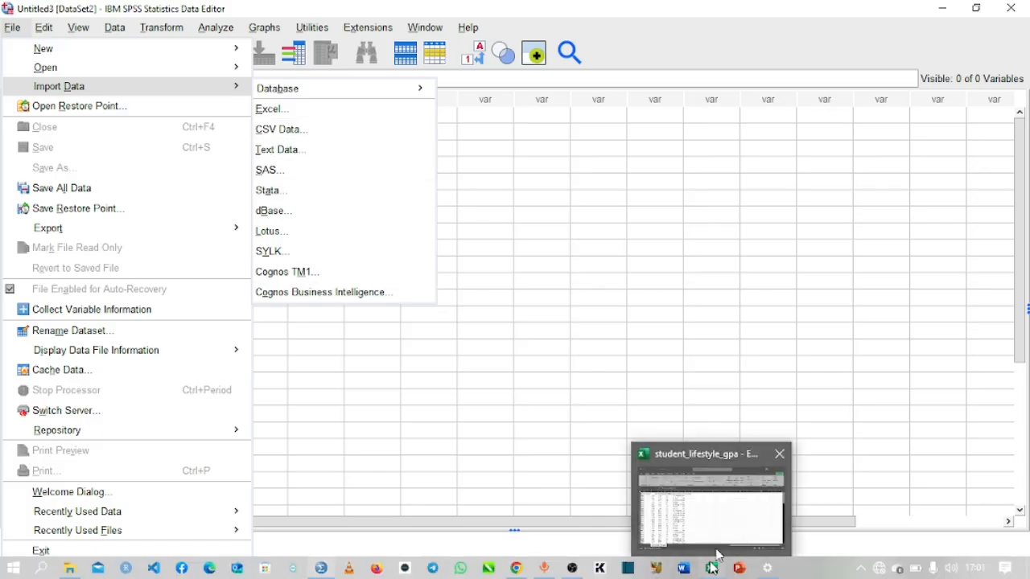
pyautogui.click(711, 563)
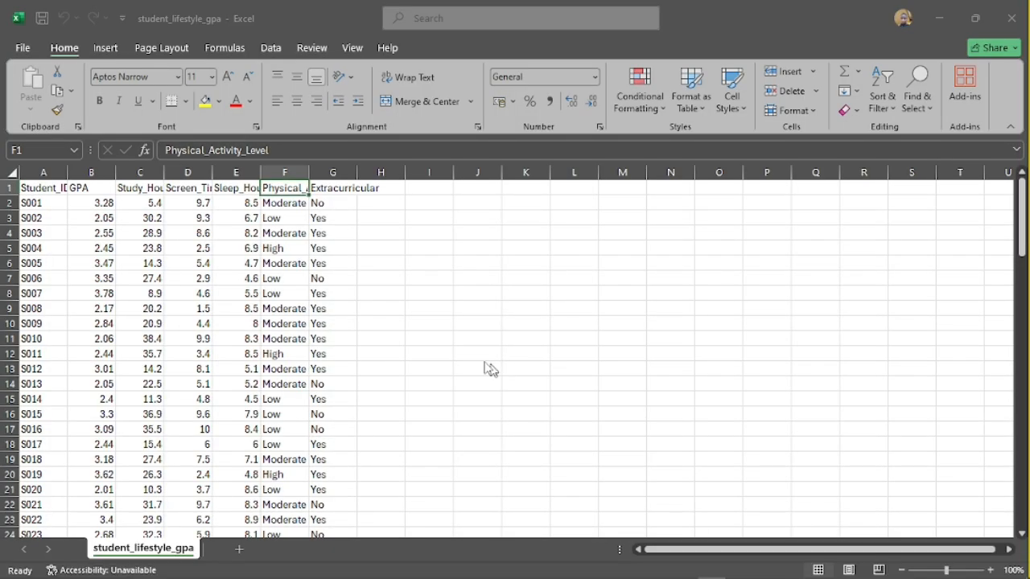
pyautogui.click(108, 233)
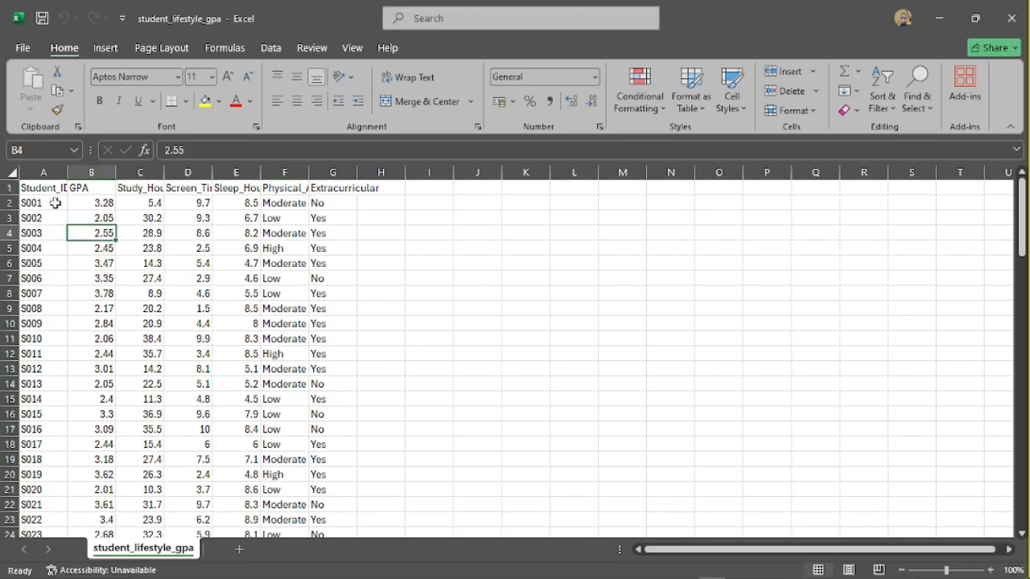
pyautogui.click(38, 189)
pyautogui.click(97, 185)
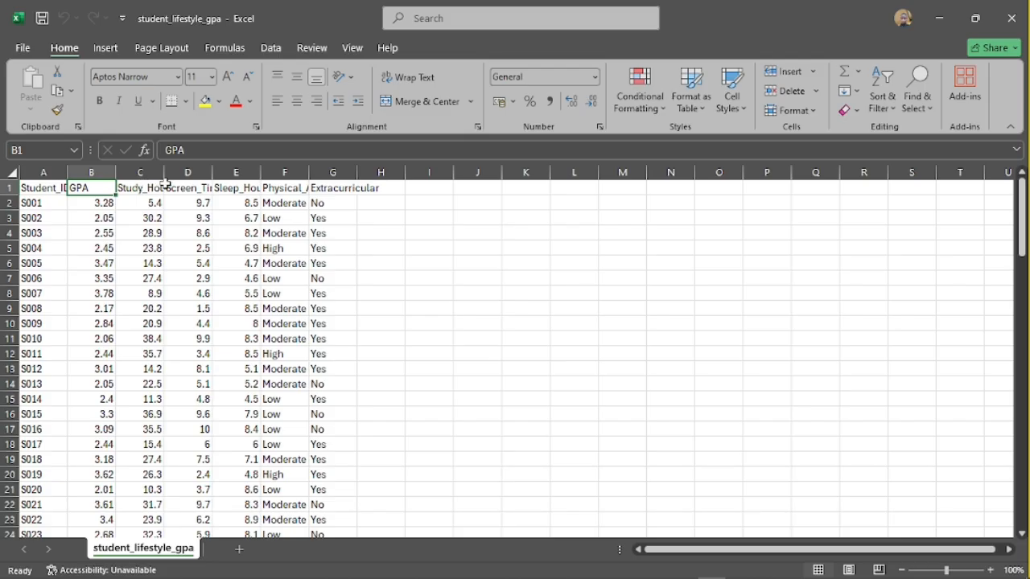
pyautogui.click(39, 190)
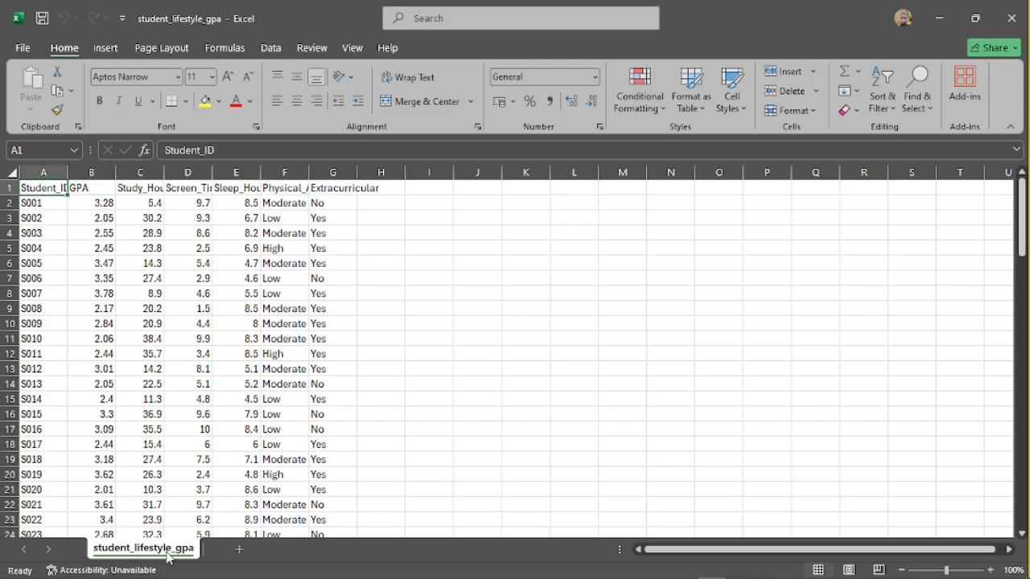
pyautogui.click(89, 189)
pyautogui.click(141, 188)
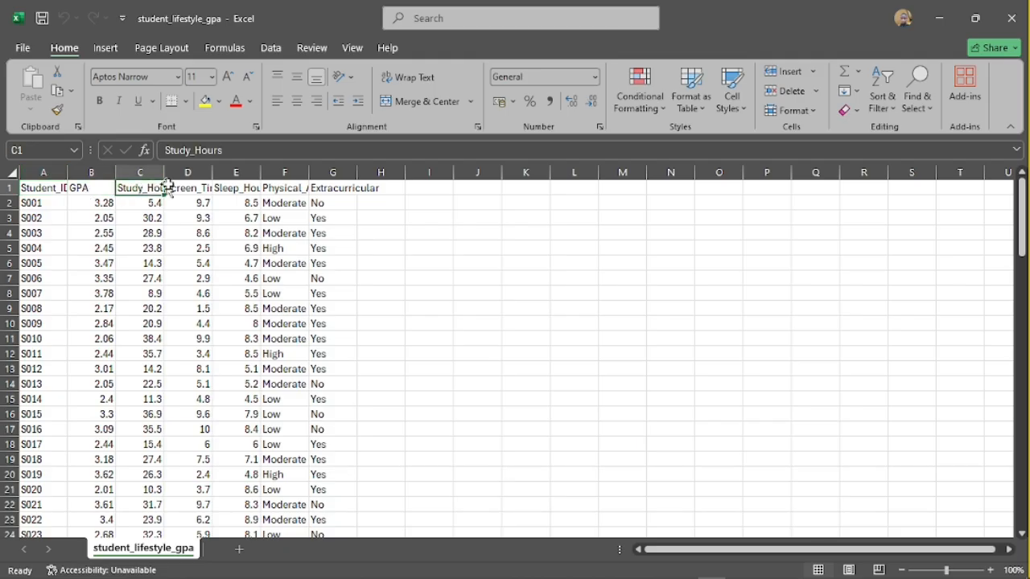
pyautogui.click(240, 187)
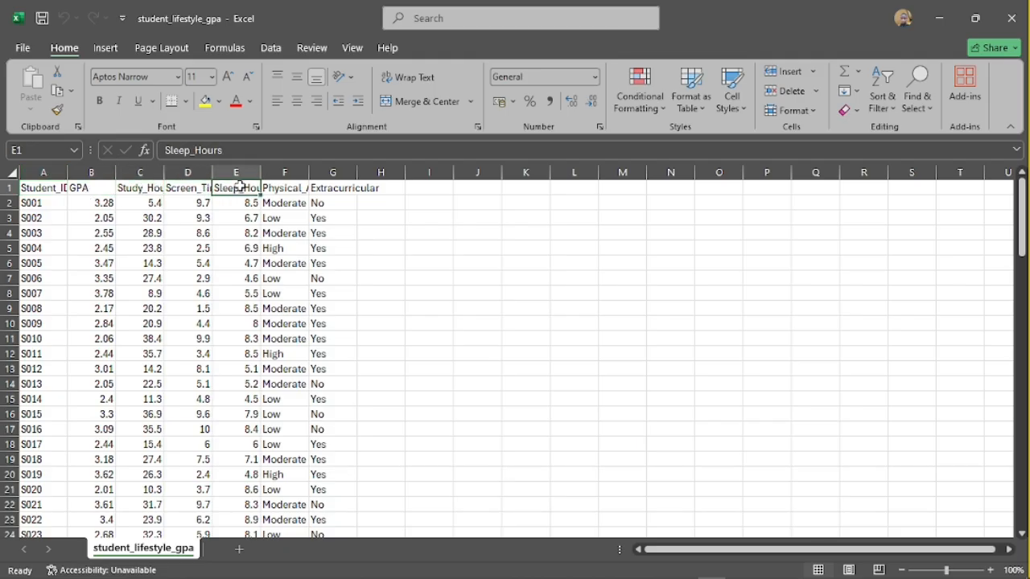
pyautogui.click(293, 188)
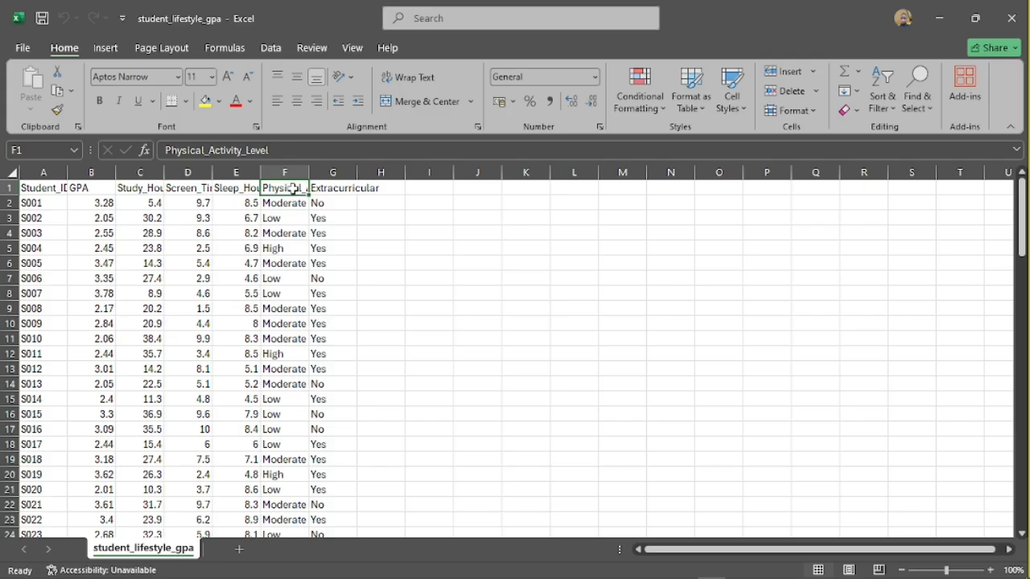
pyautogui.click(333, 187)
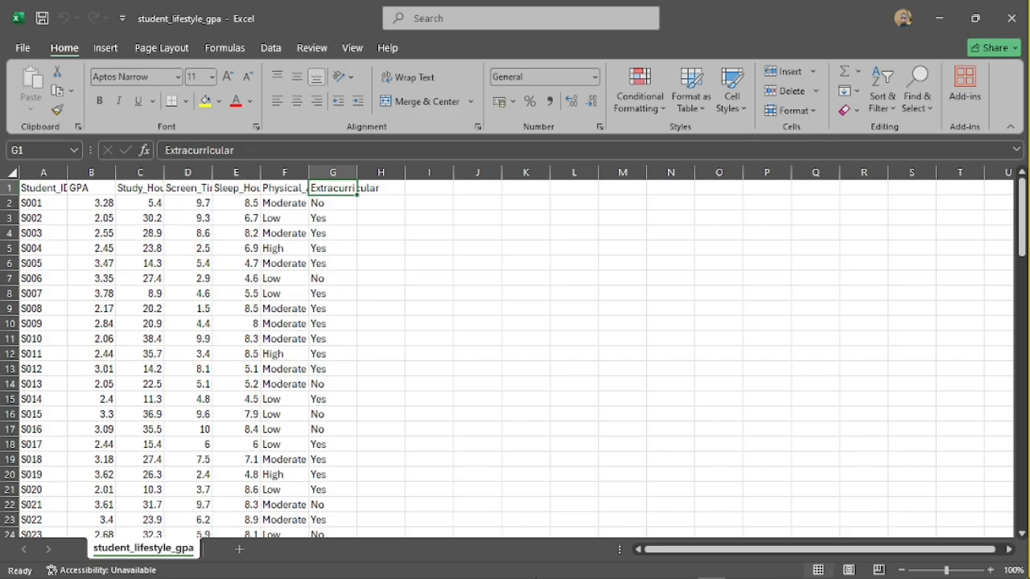
# Step: Switch back to SPSS Statistics and import student_lifestyle_gpa.csv from the ASSON folder as CSV data with the default read settings
pyautogui.moveTo(433, 577)
pyautogui.click(320, 569)
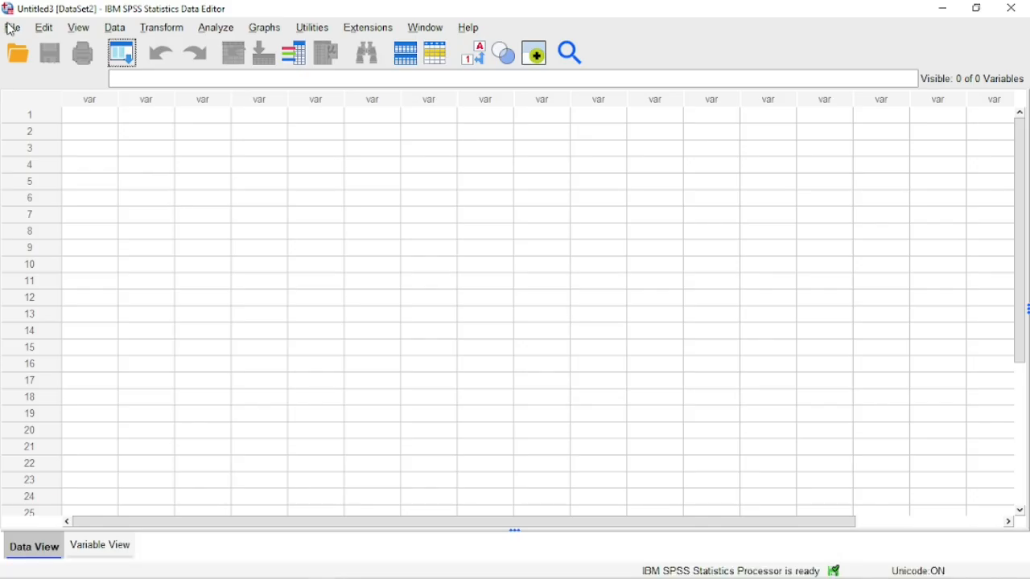
pyautogui.click(11, 29)
pyautogui.moveTo(52, 91)
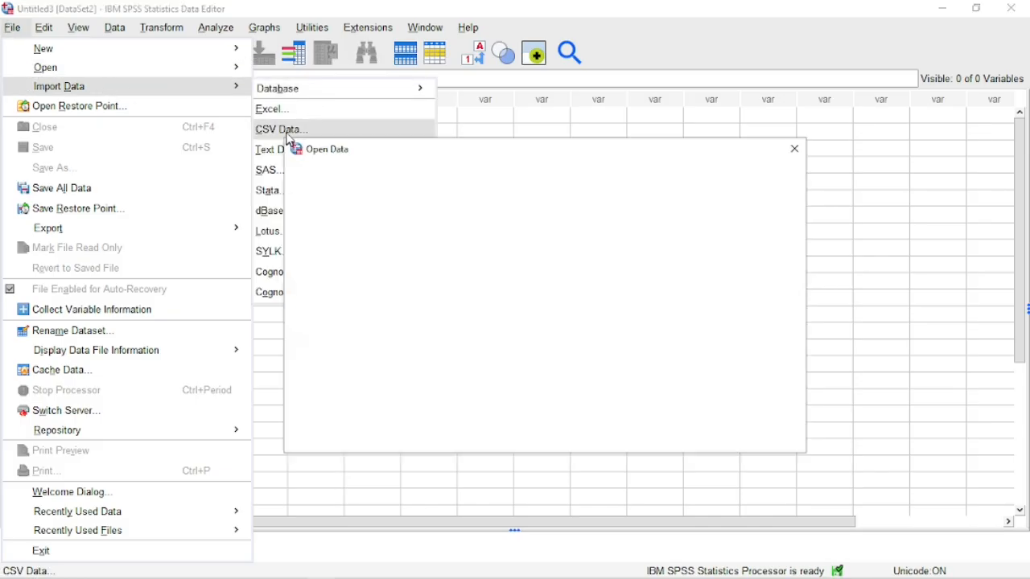
pyautogui.click(288, 133)
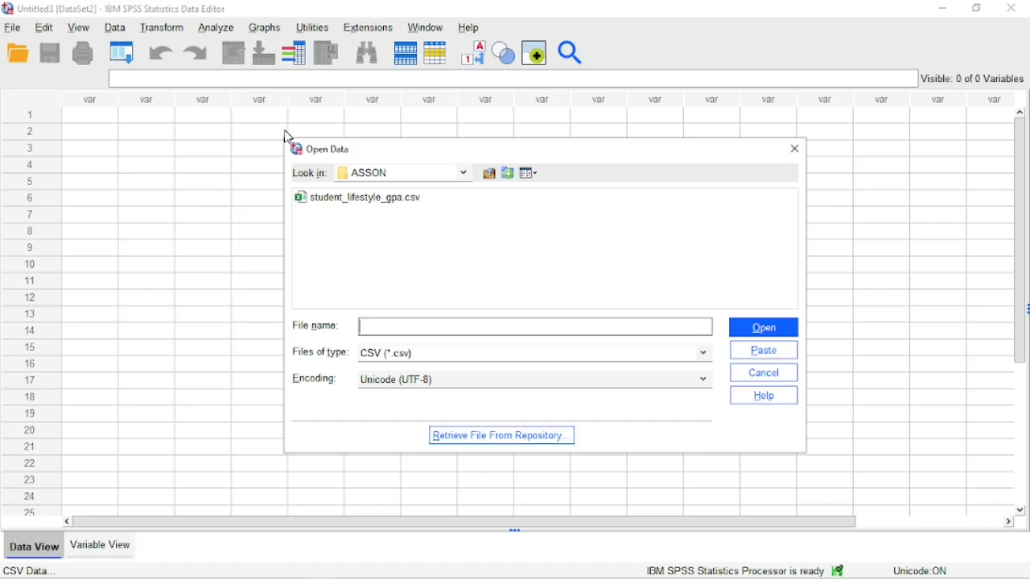
pyautogui.click(465, 173)
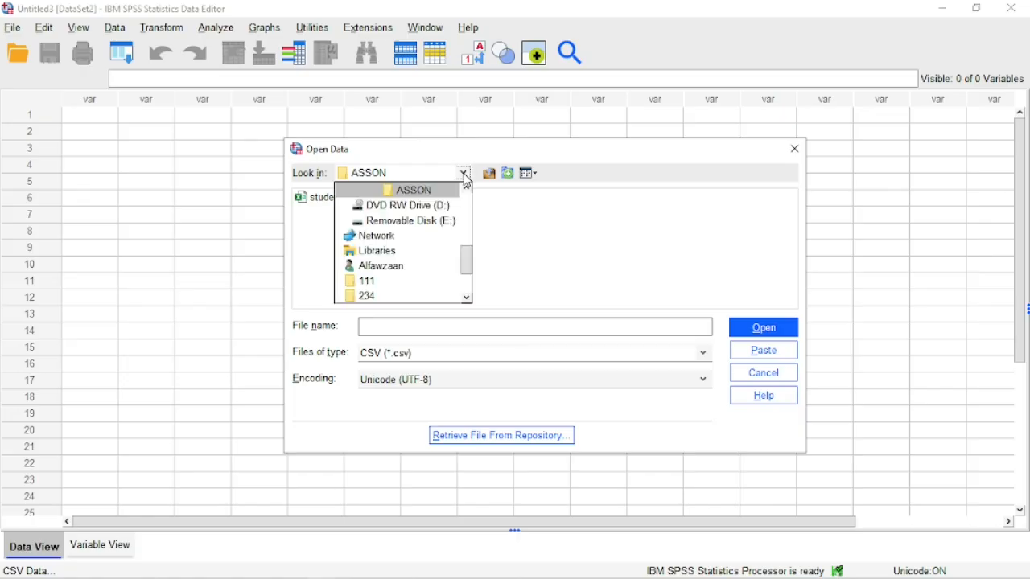
pyautogui.click(465, 175)
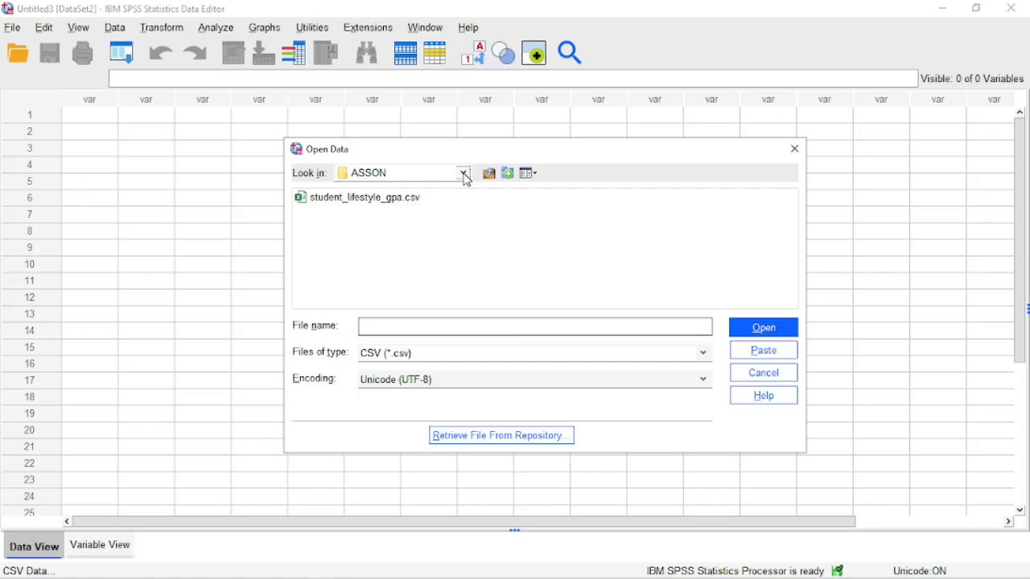
pyautogui.click(465, 174)
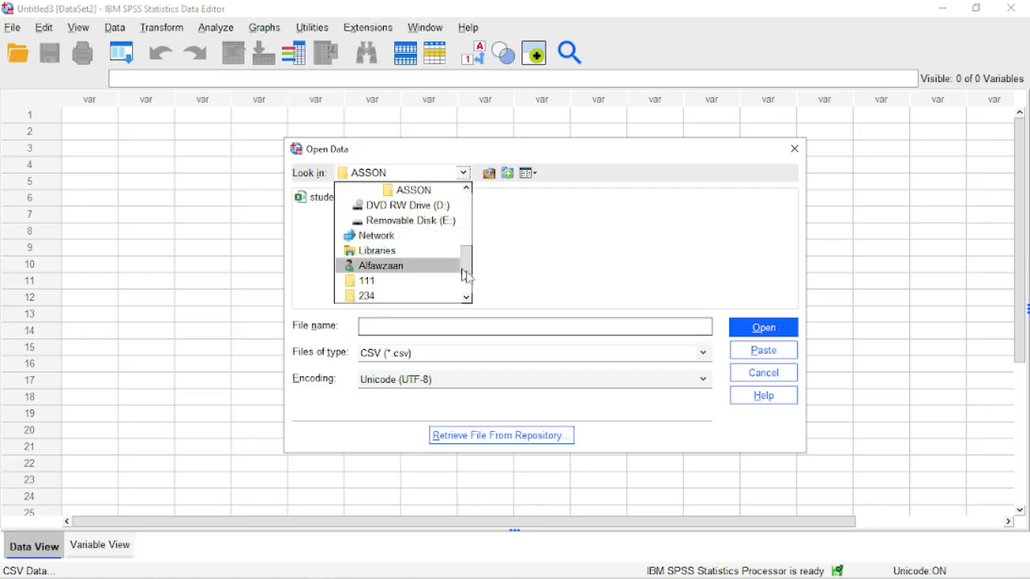
pyautogui.moveTo(469, 271)
pyautogui.mouseDown()
pyautogui.moveTo(466, 206)
pyautogui.moveTo(470, 265)
pyautogui.mouseUp()
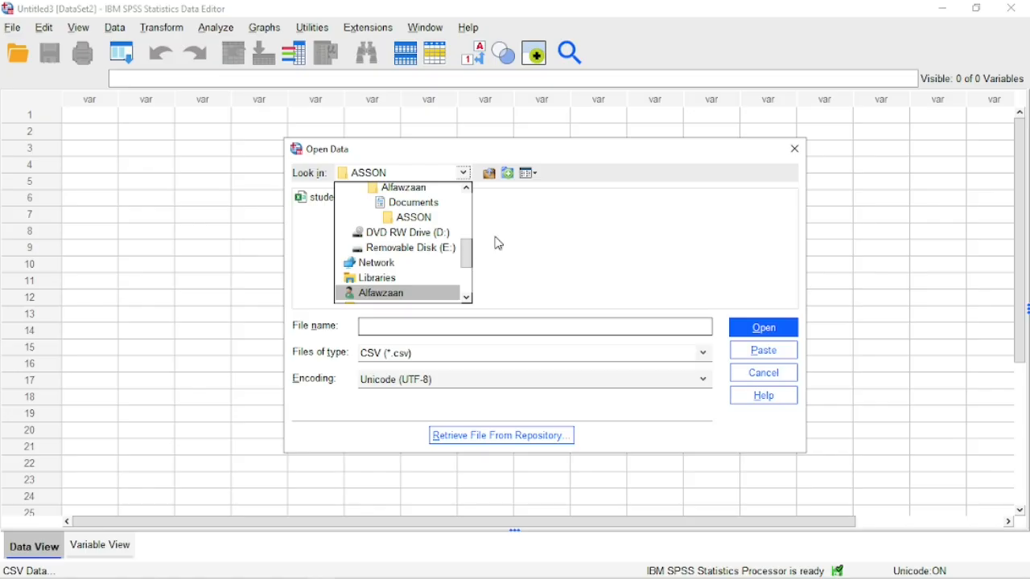
pyautogui.click(416, 218)
pyautogui.click(386, 200)
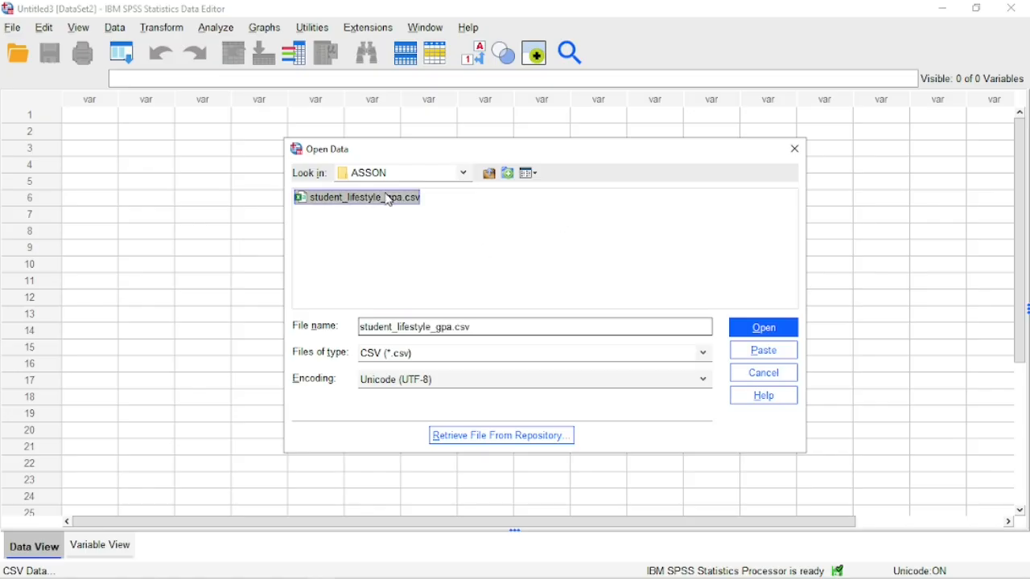
pyautogui.click(763, 329)
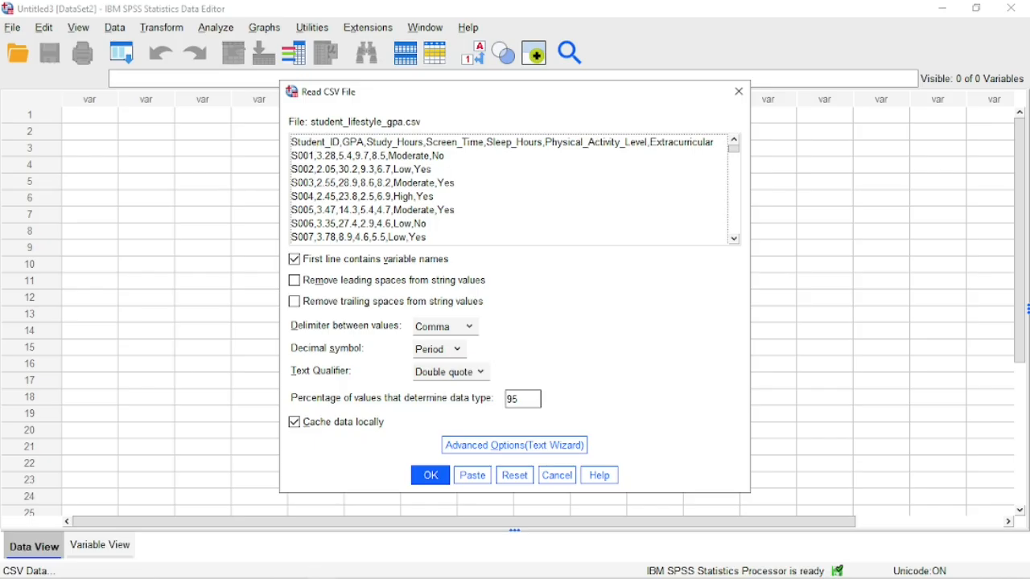
pyautogui.moveTo(736, 145)
pyautogui.mouseDown()
pyautogui.moveTo(736, 248)
pyautogui.moveTo(735, 143)
pyautogui.mouseUp()
pyautogui.click(427, 476)
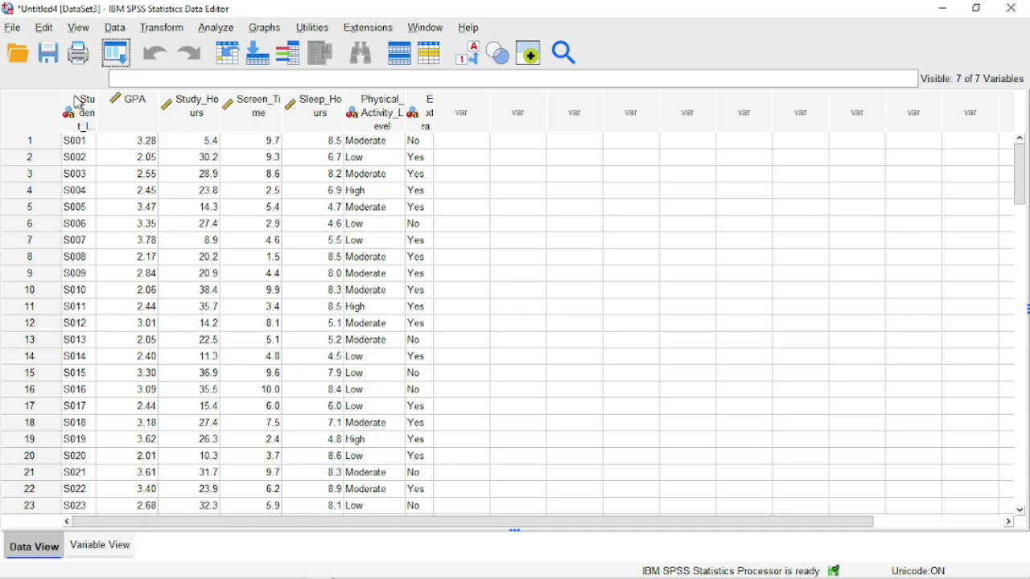
# Step: Widen the Student_ID, Study_Hours and Extracurricular columns so their full names fit on one line
pyautogui.moveTo(137, 100); pyautogui.dragTo(173, 100)
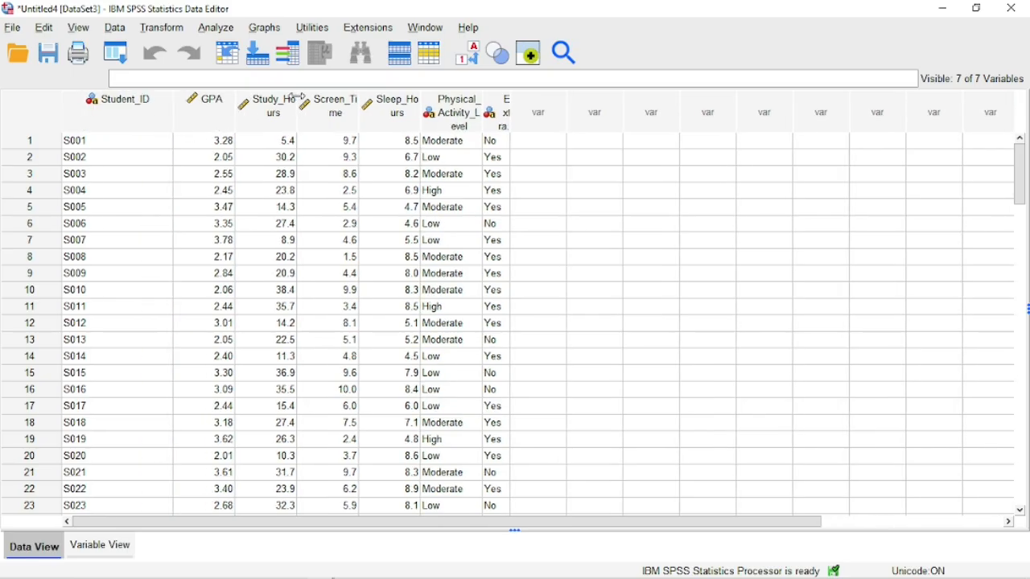
pyautogui.moveTo(297, 107); pyautogui.dragTo(359, 105)
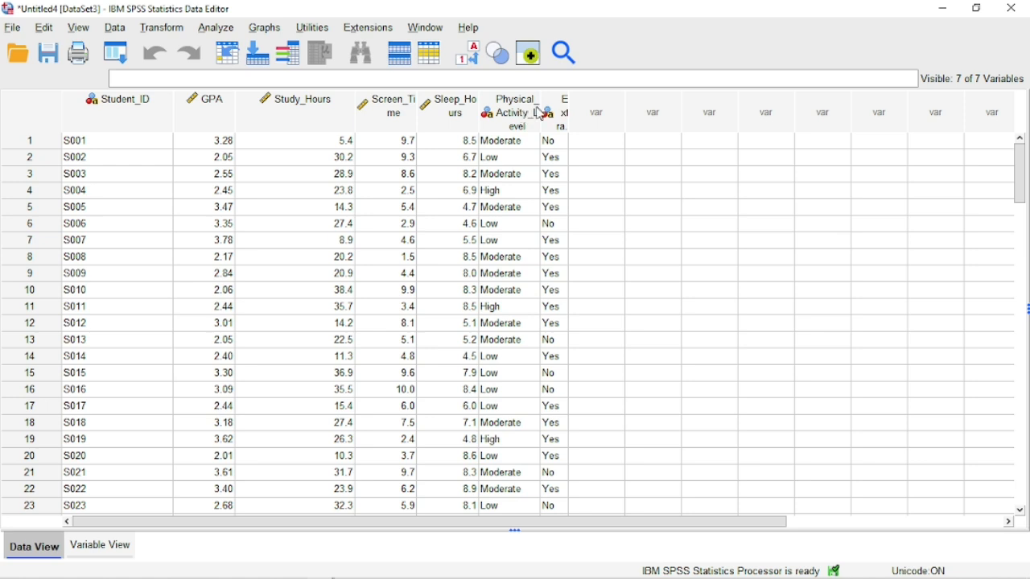
pyautogui.moveTo(570, 100); pyautogui.dragTo(637, 100)
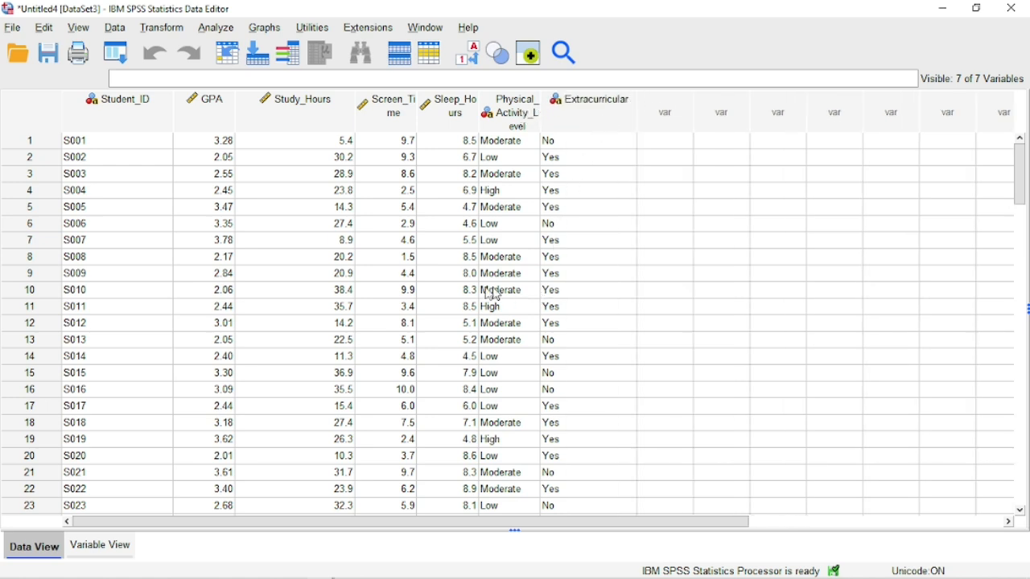
# Step: Review the imported variables' types and measurement levels in Variable View, comparing them with the records in Data View
pyautogui.moveTo(104, 576)
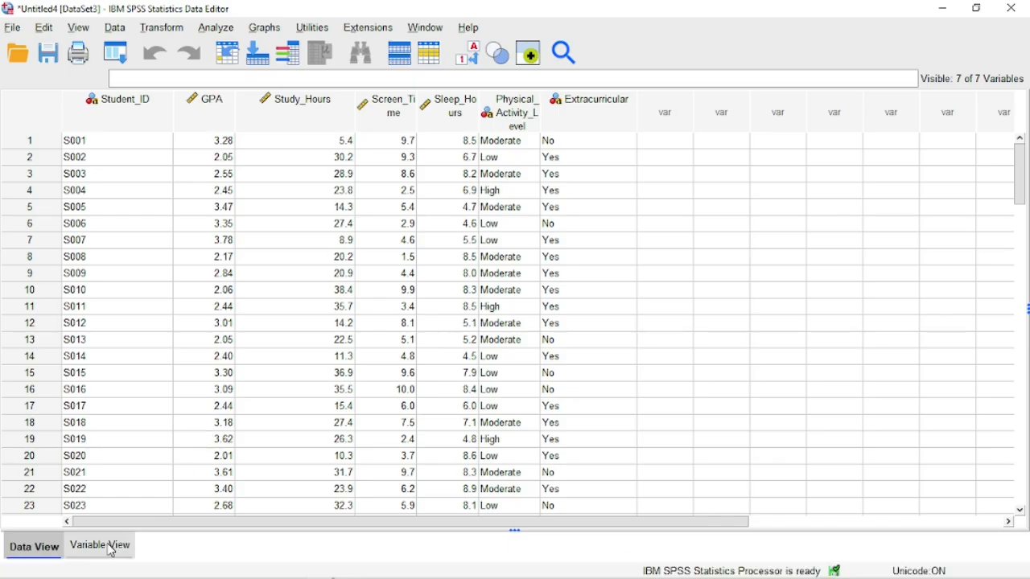
pyautogui.click(104, 546)
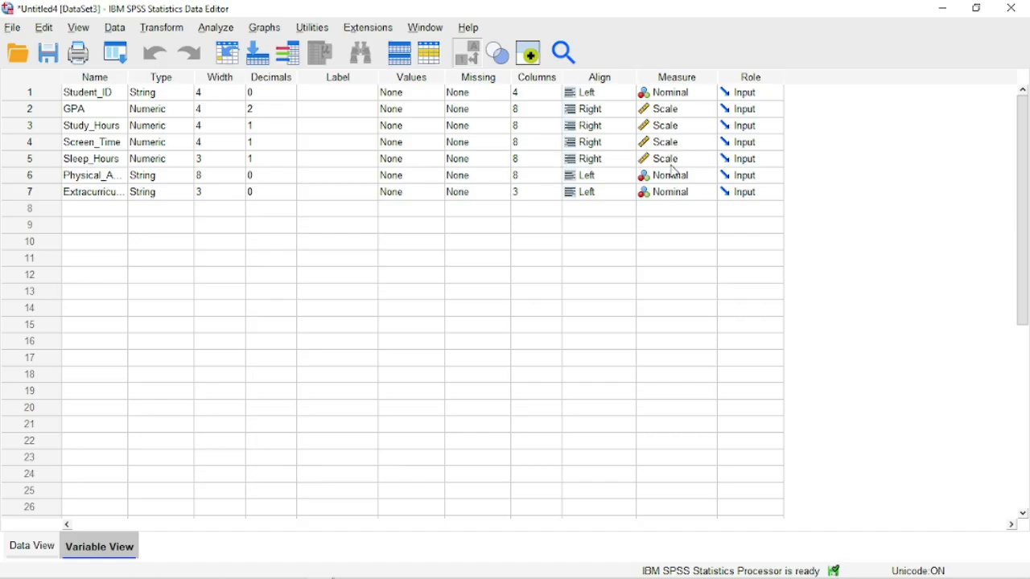
pyautogui.click(26, 550)
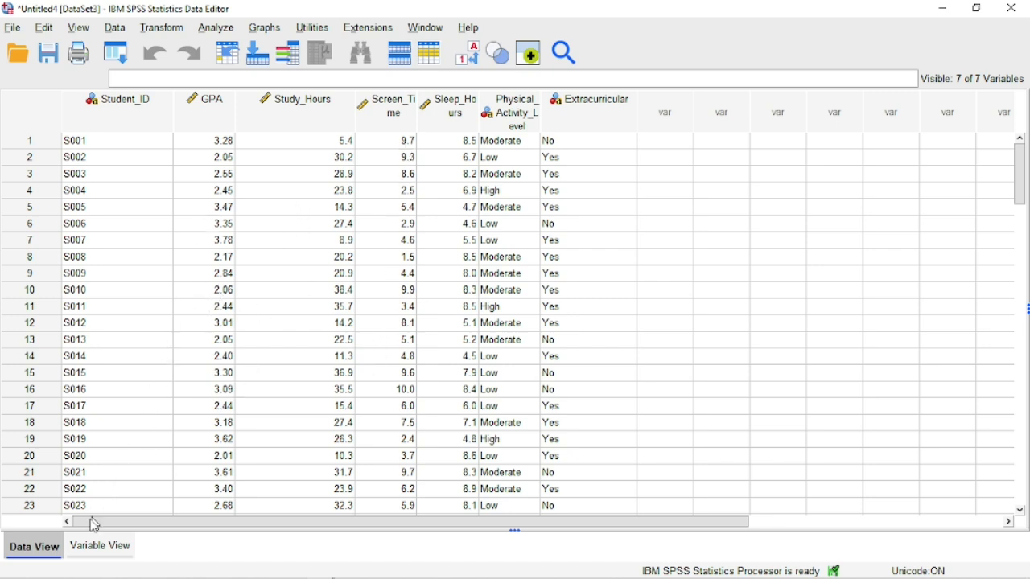
pyautogui.click(91, 549)
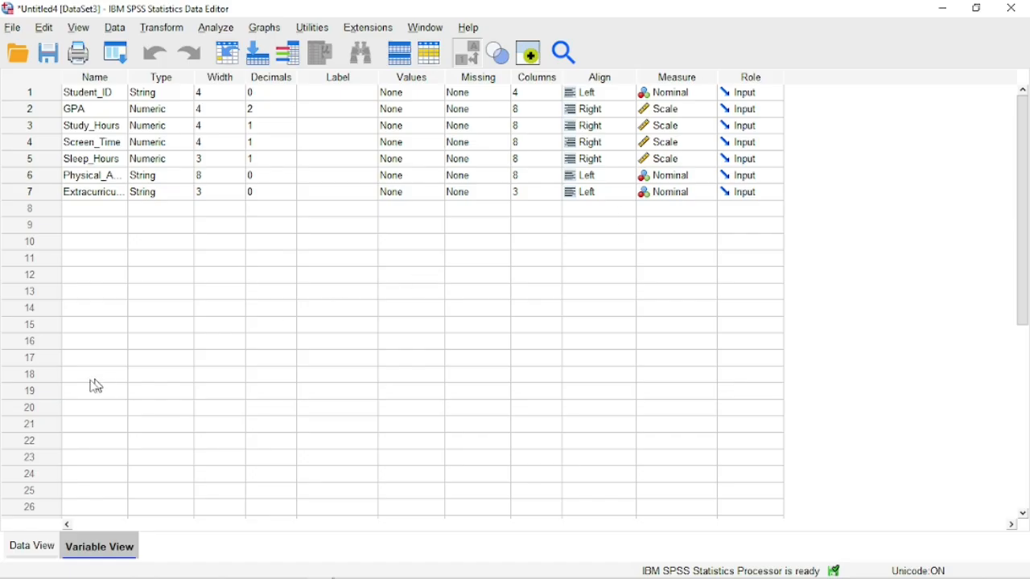
pyautogui.click(31, 549)
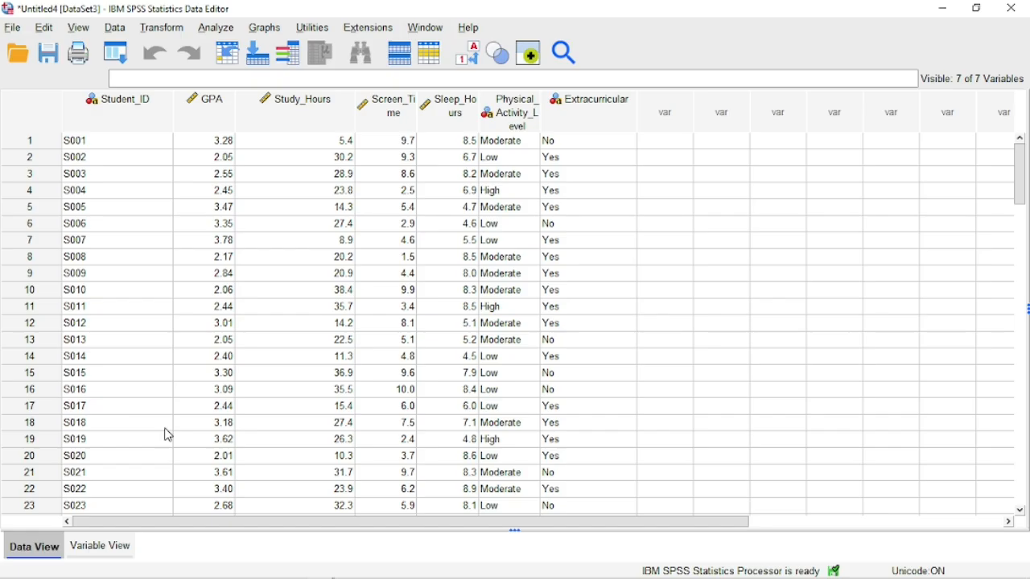
pyautogui.click(18, 29)
pyautogui.moveTo(70, 98)
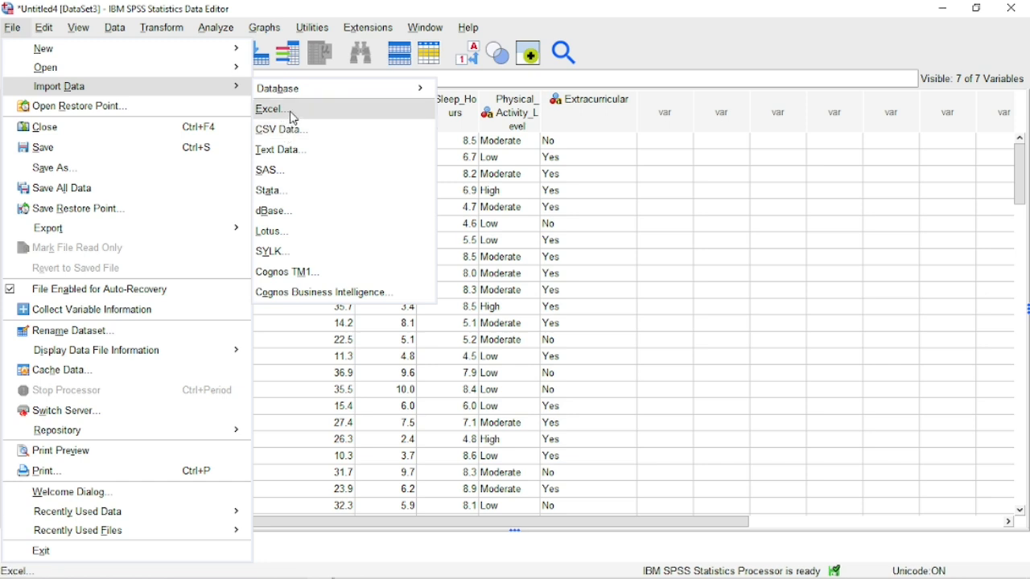
pyautogui.click(813, 275)
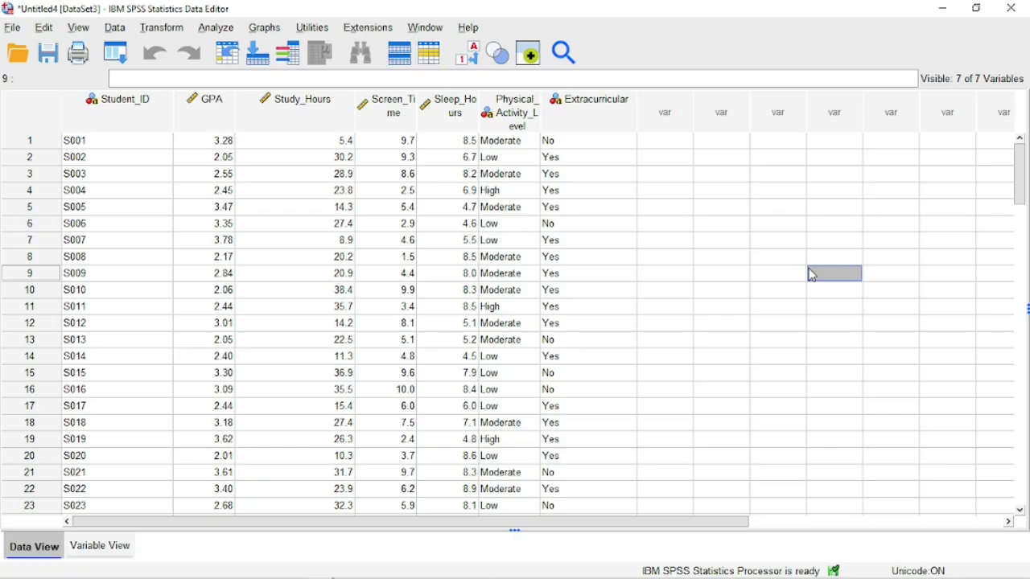
# Step: Set up a Descriptives analysis with GPA as the variable to analyze
pyautogui.click(219, 35)
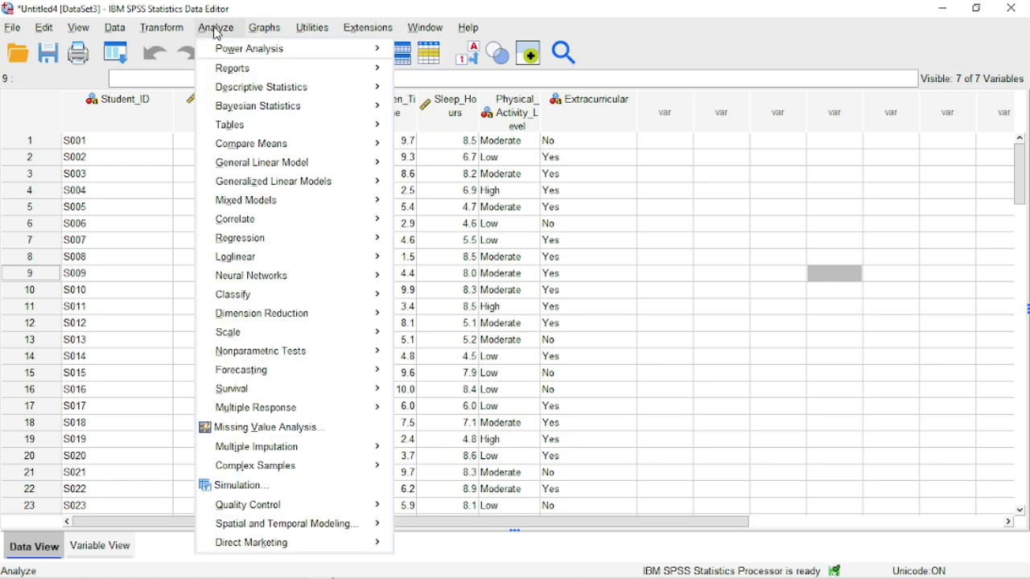
pyautogui.moveTo(315, 94)
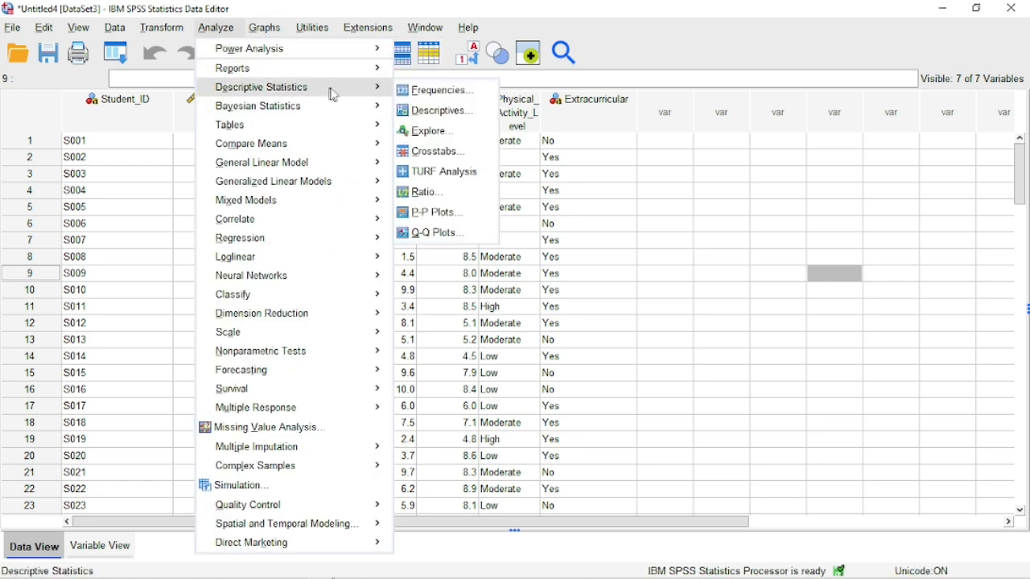
pyautogui.click(437, 120)
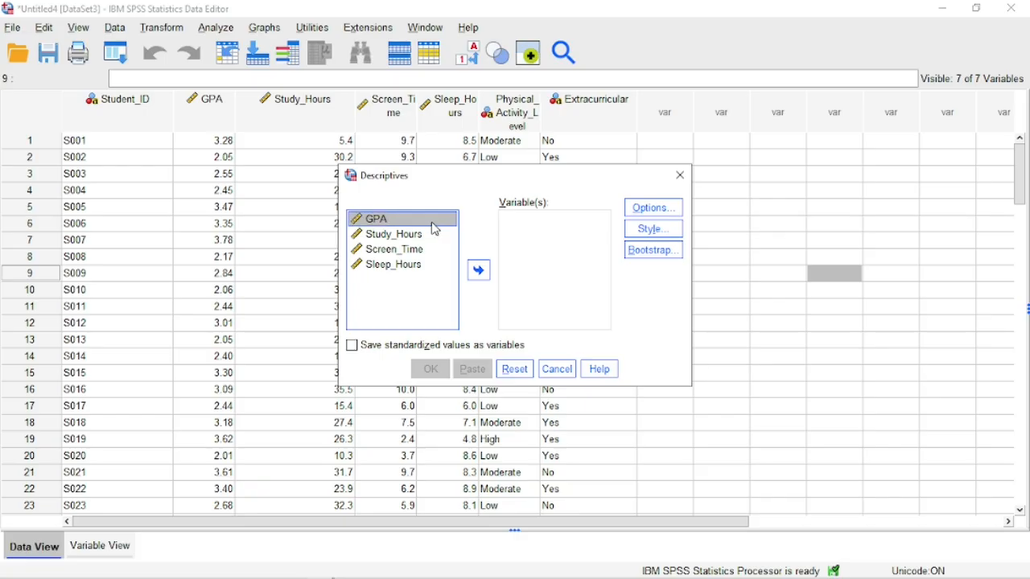
pyautogui.click(479, 271)
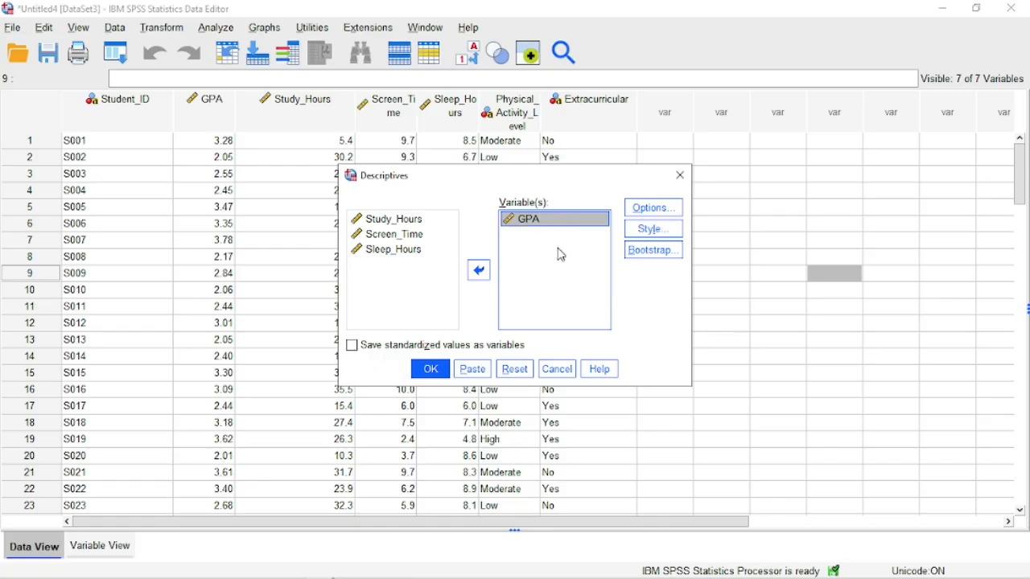
# Step: Add variance and range to the Descriptives statistics for GPA and run the analysis
pyautogui.click(639, 213)
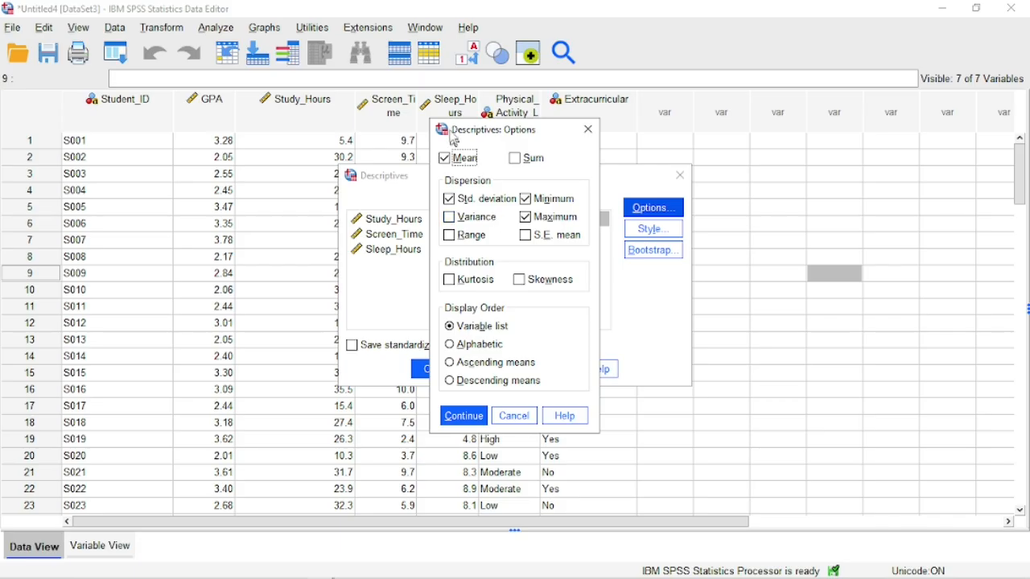
pyautogui.click(454, 219)
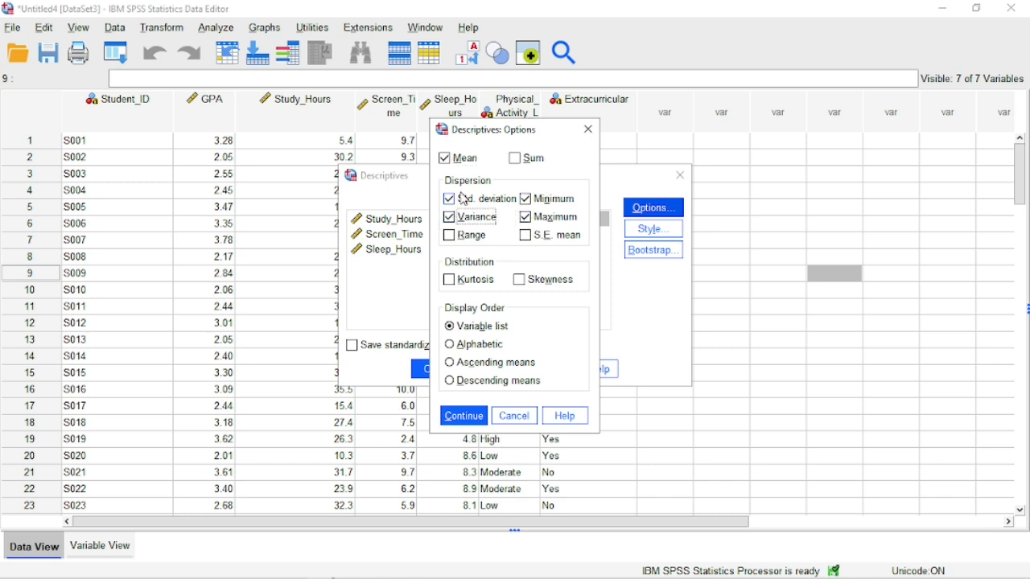
pyautogui.click(451, 239)
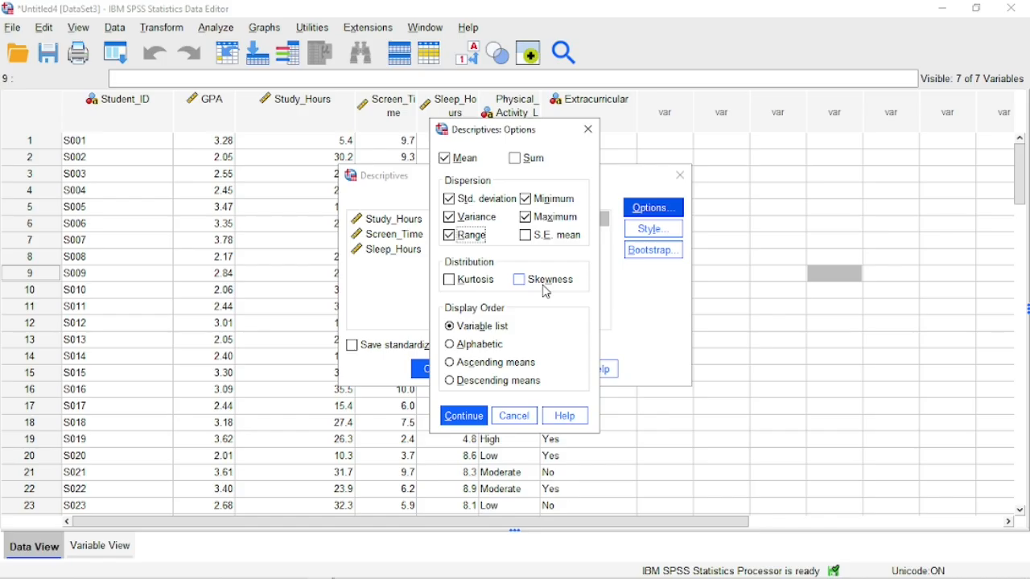
pyautogui.click(467, 416)
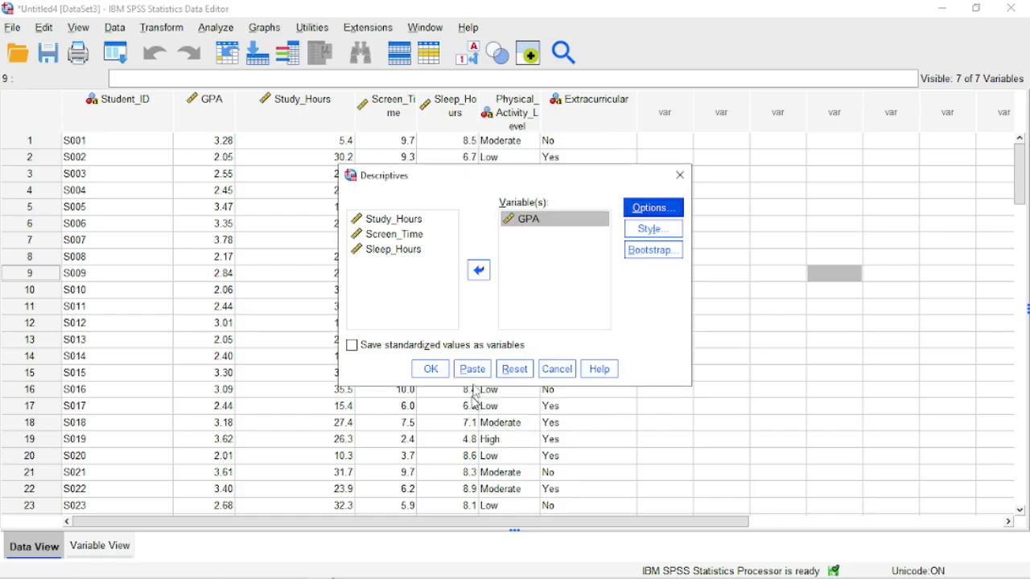
pyautogui.click(430, 369)
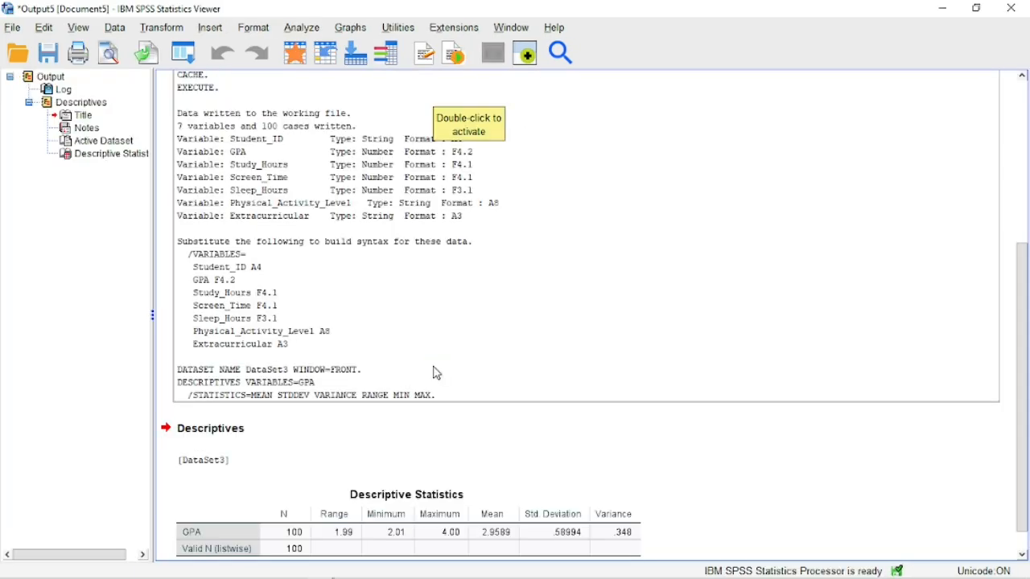
pyautogui.scroll(-2, 408, 345)
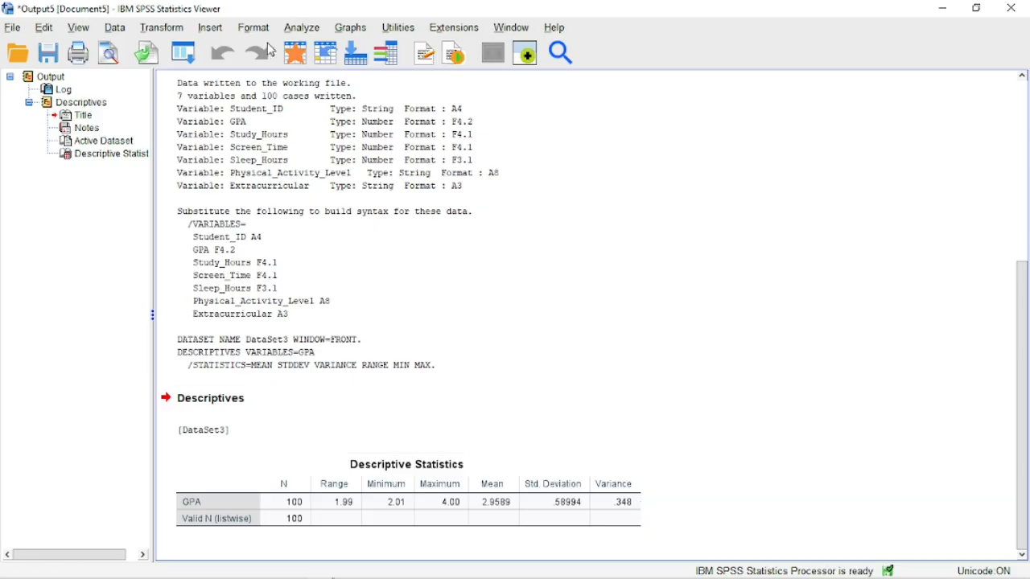
# Step: Run Descriptives again with Study_Hours, Screen_Time and Sleep_Hours added to GPA, keeping the same statistics options
pyautogui.click(301, 33)
pyautogui.click(366, 89)
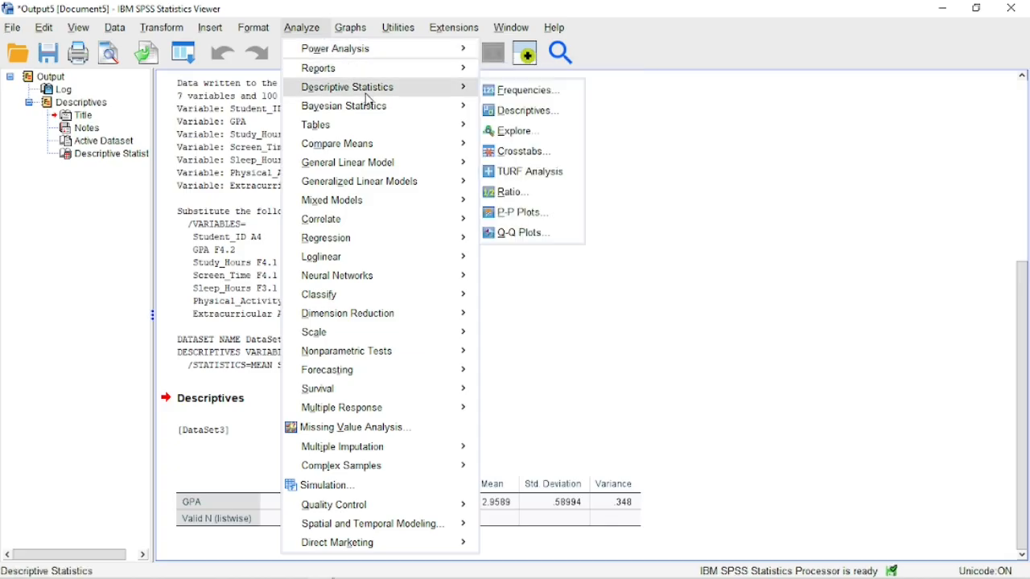
pyautogui.click(519, 115)
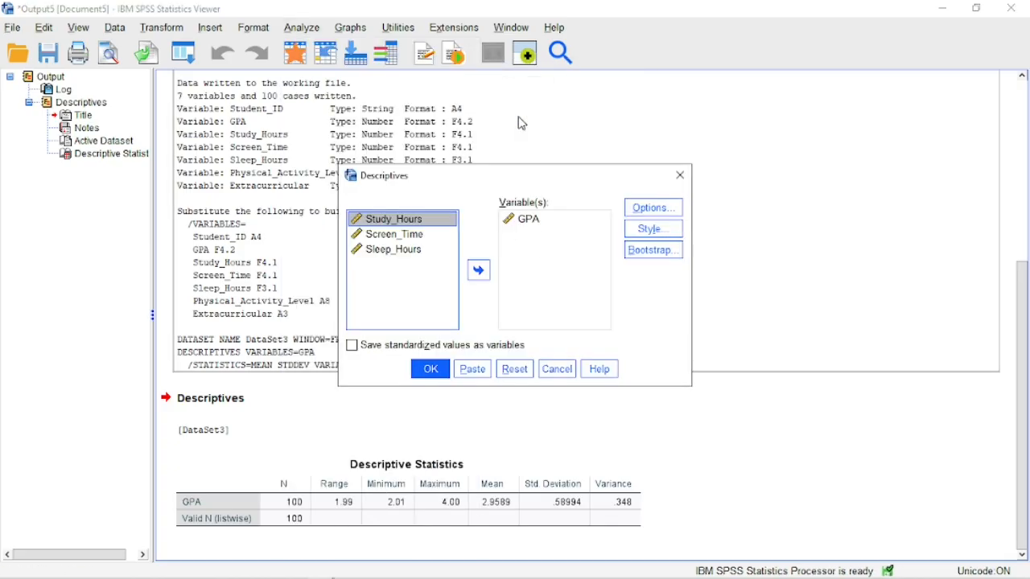
pyautogui.keyDown('shift'); pyautogui.click(392, 252); pyautogui.keyUp('shift')
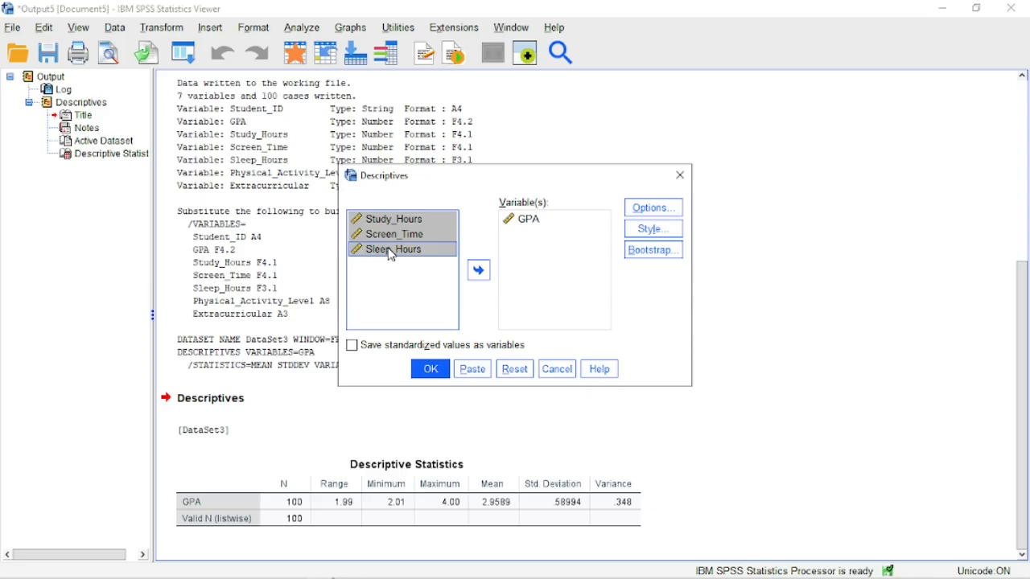
pyautogui.click(479, 274)
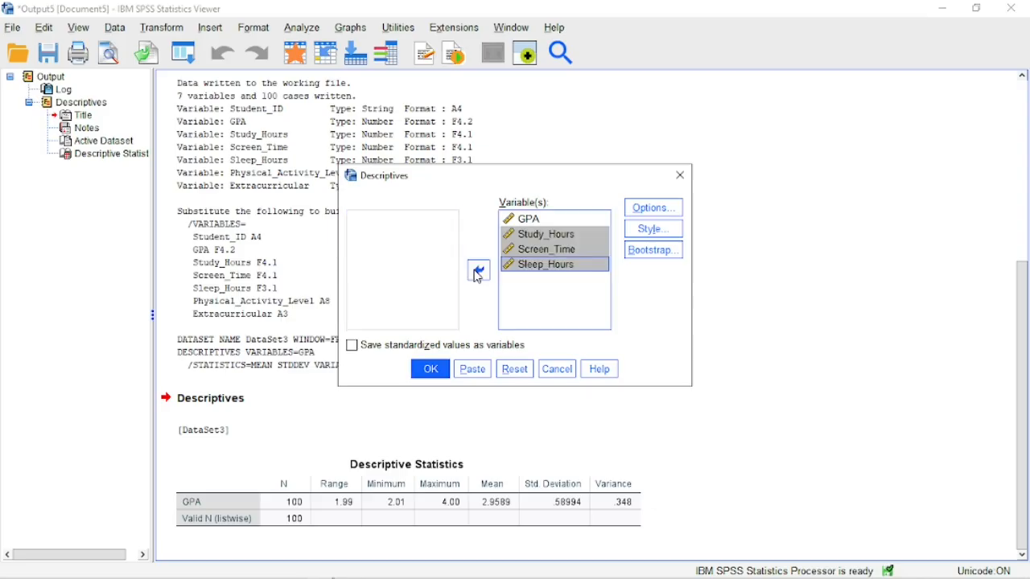
pyautogui.click(650, 210)
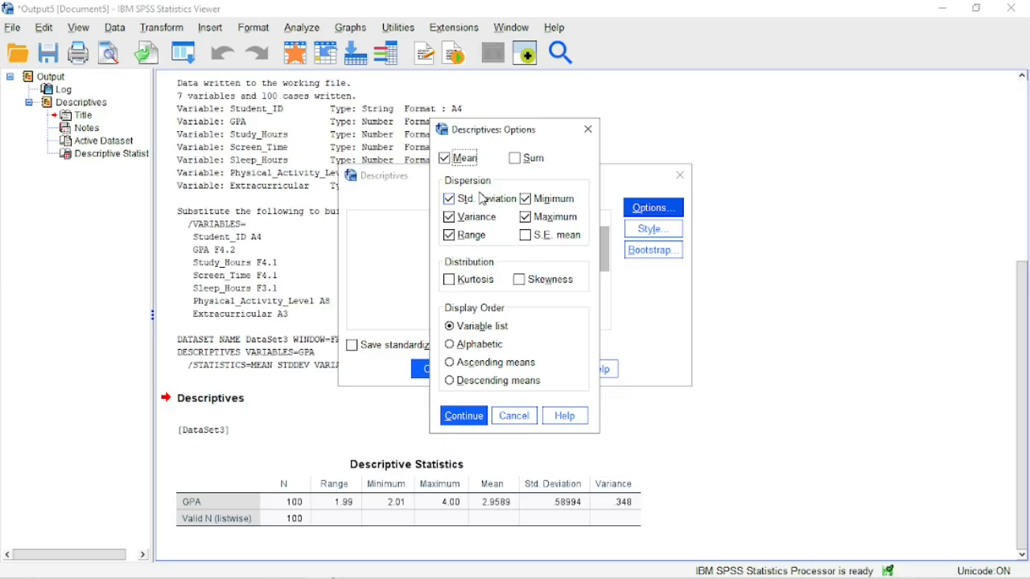
pyautogui.click(470, 416)
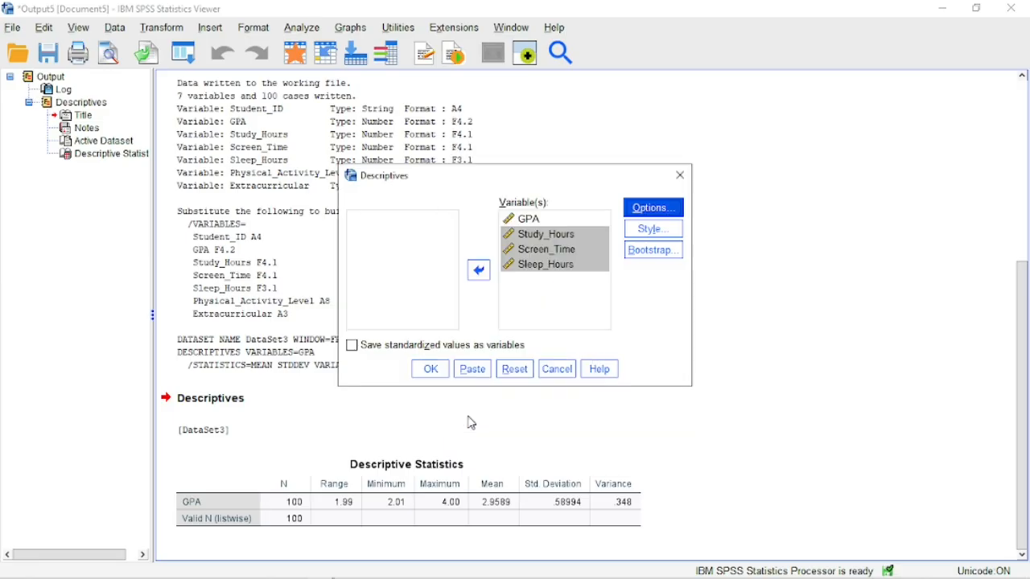
pyautogui.click(429, 369)
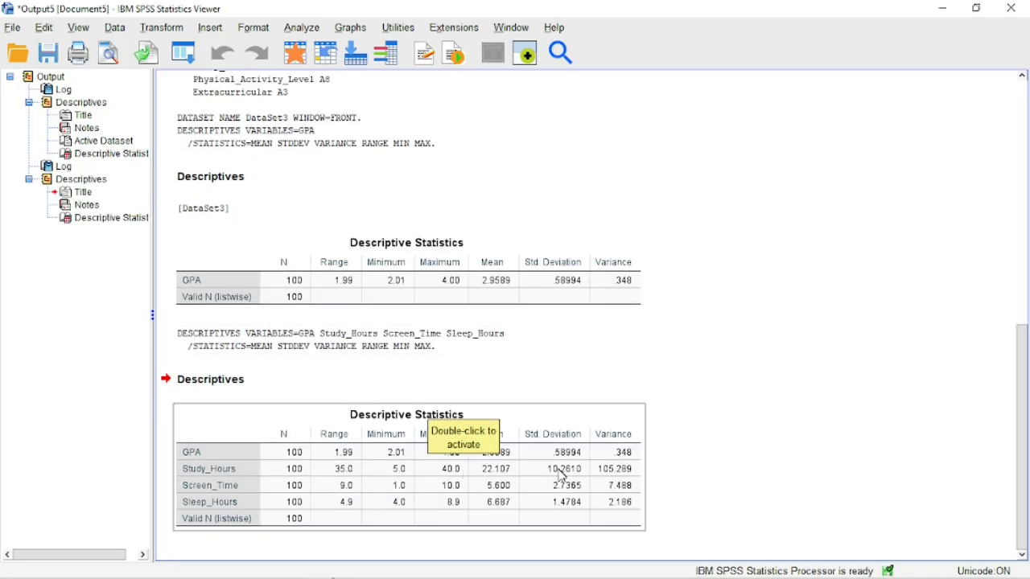
pyautogui.click(576, 490)
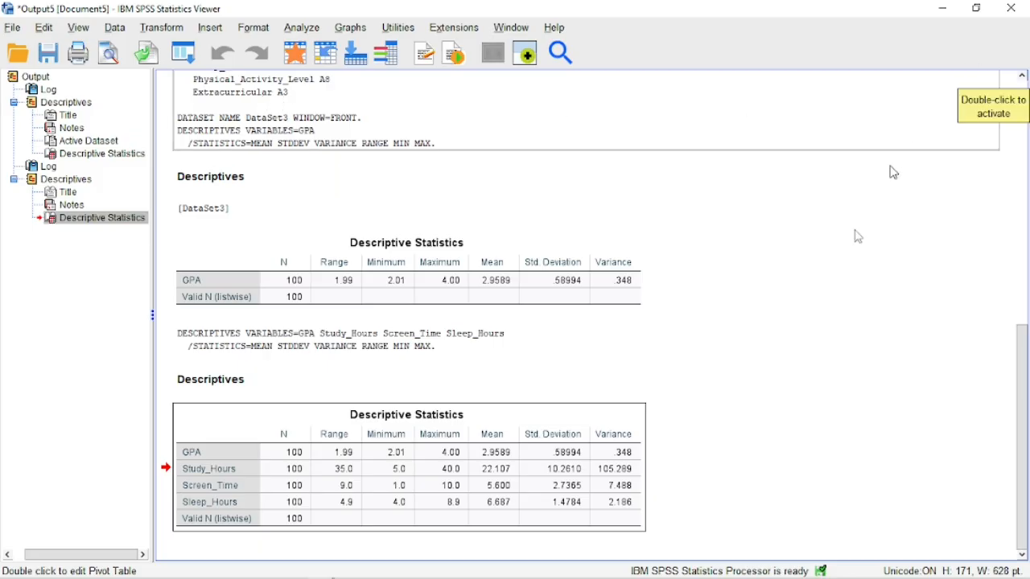
# Step: Switch to the Untitled4 [DataSet3] data window and widen the Physical_Activity_Level and Extracurricular columns so their full names fit on one line
pyautogui.moveTo(193, 577)
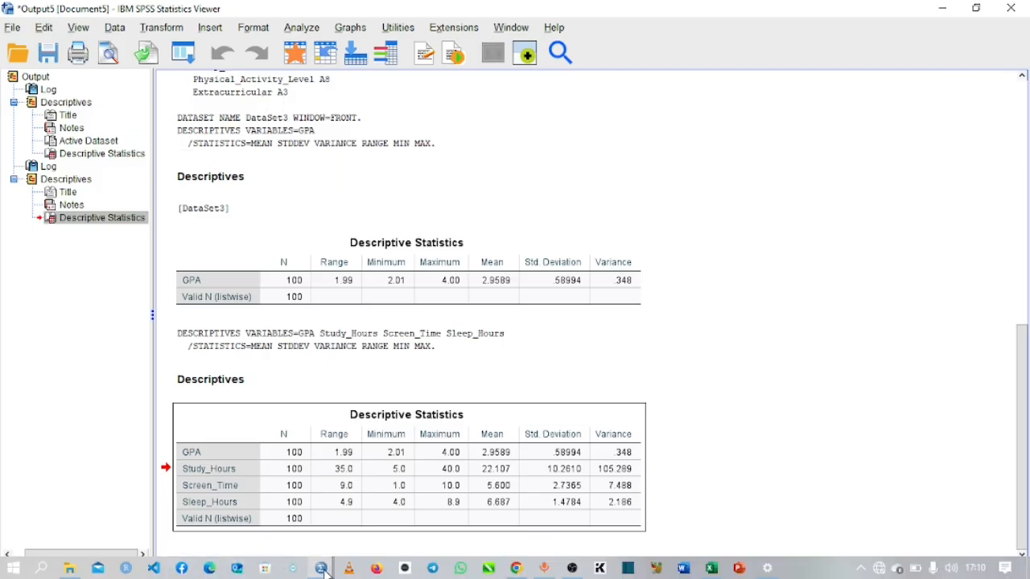
pyautogui.moveTo(320, 568)
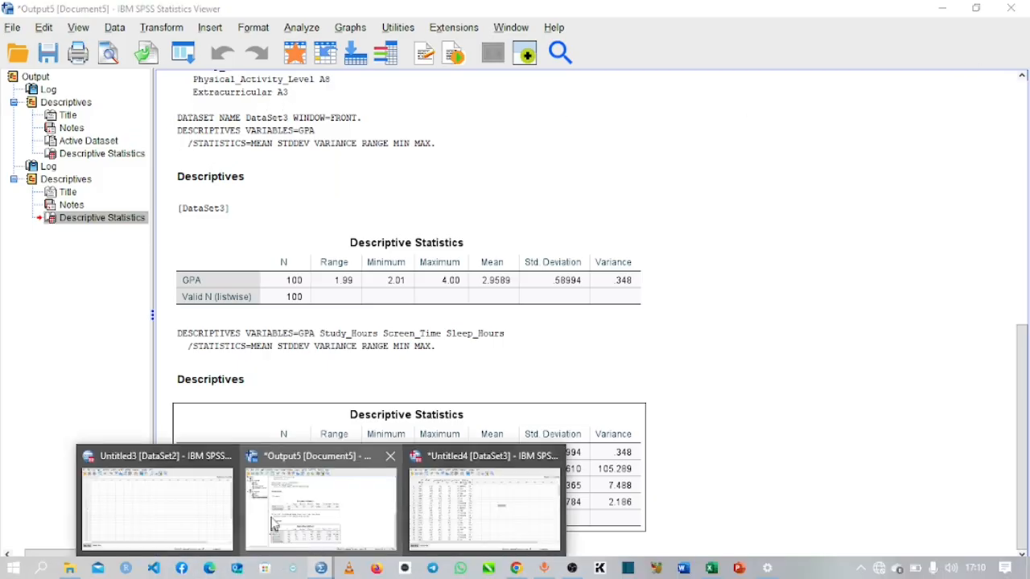
pyautogui.click(482, 499)
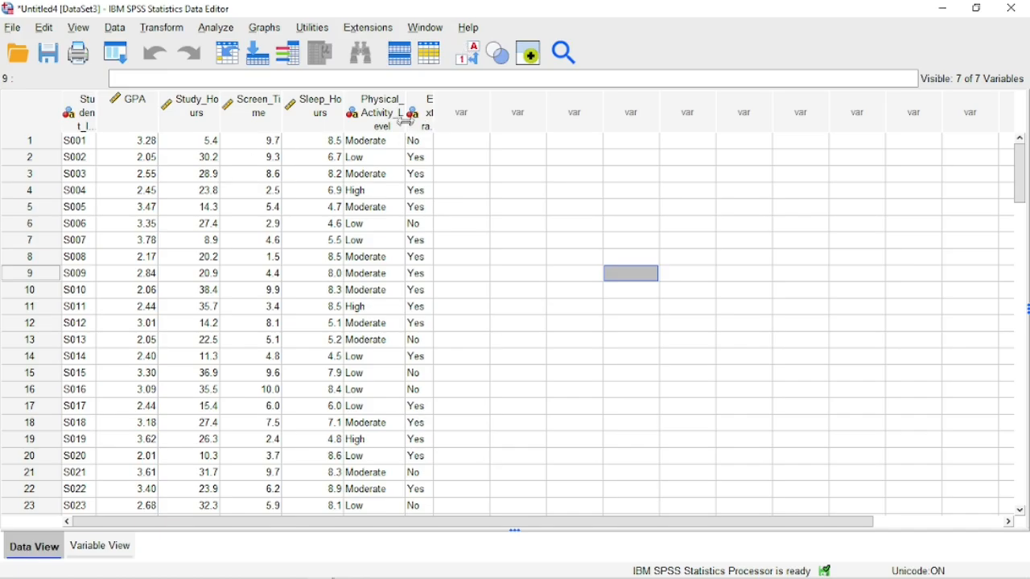
pyautogui.moveTo(414, 97); pyautogui.dragTo(481, 96)
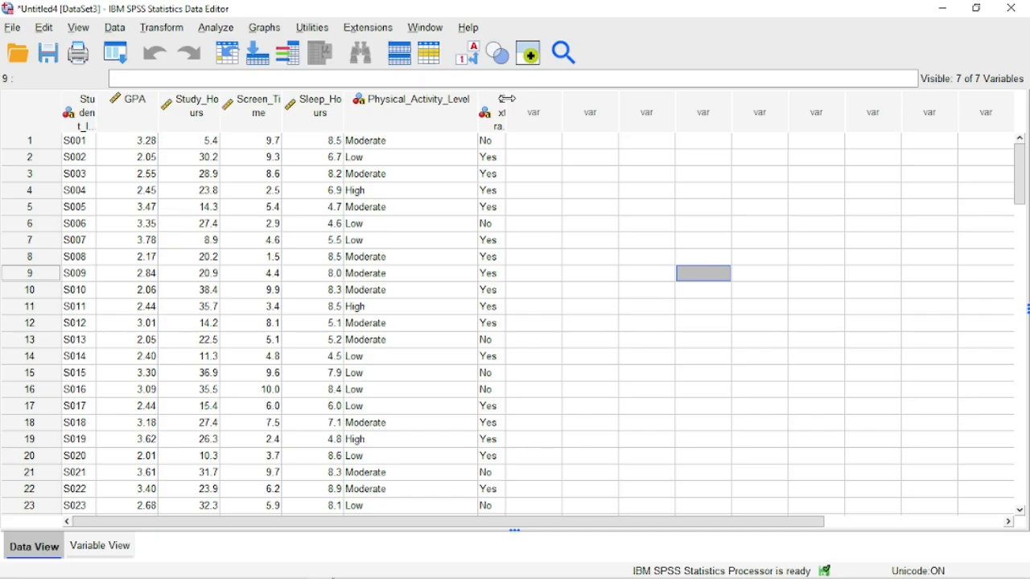
pyautogui.doubleClick(508, 98)
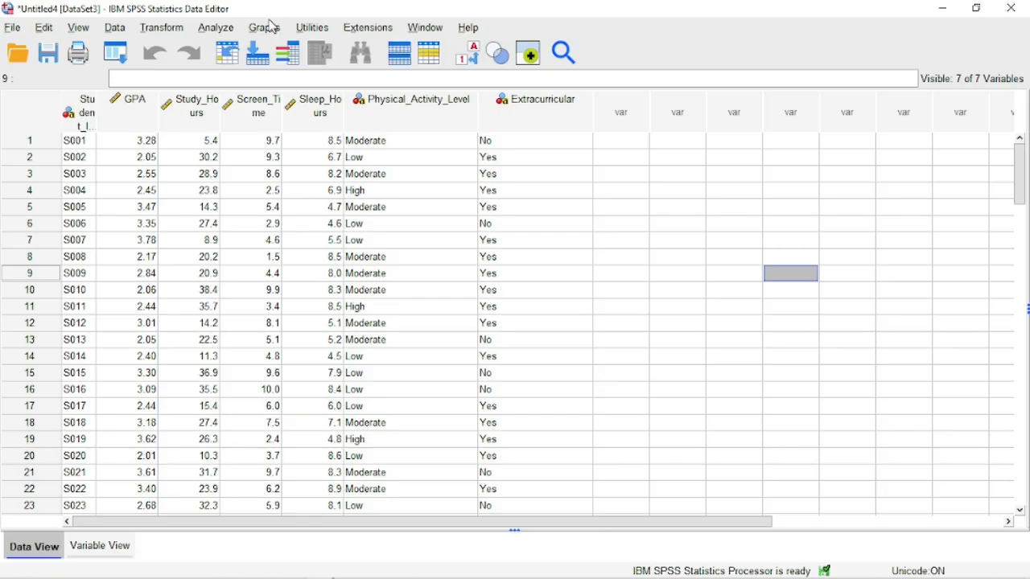
# Step: Run Frequencies on Physical_Activity_Level and Extracurricular with frequency tables displayed and no additional statistics
pyautogui.click(217, 31)
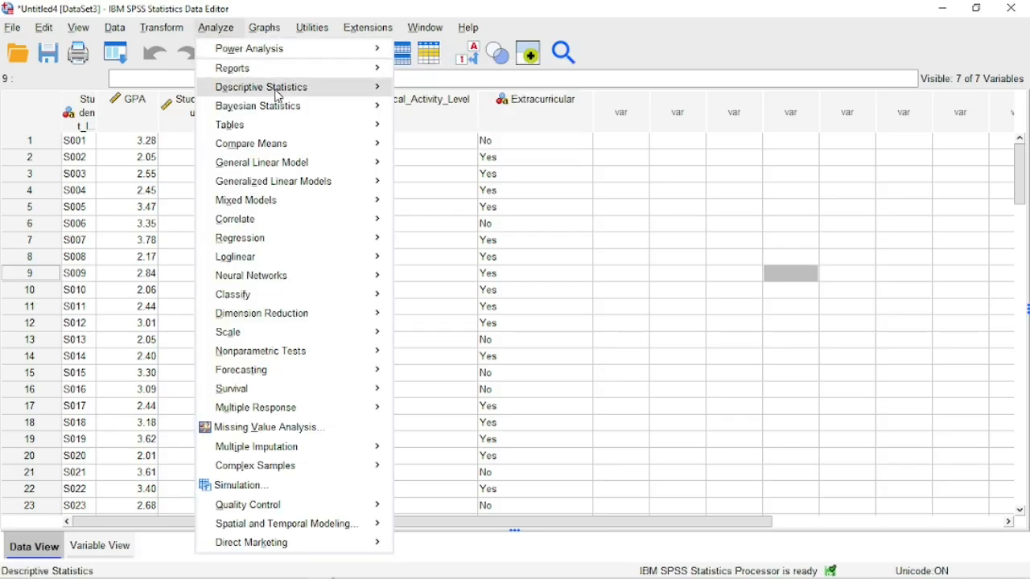
pyautogui.moveTo(279, 95)
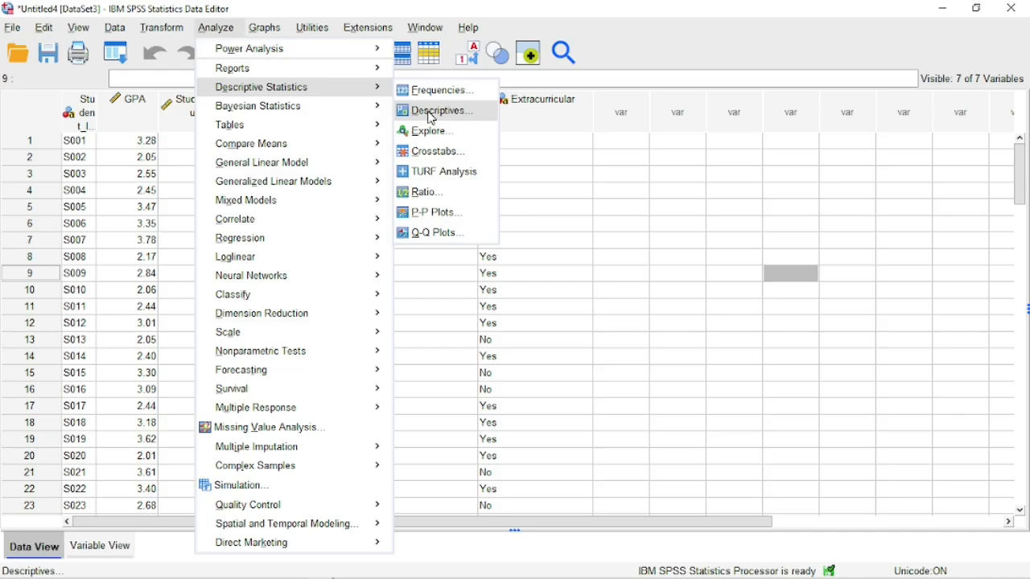
pyautogui.click(435, 92)
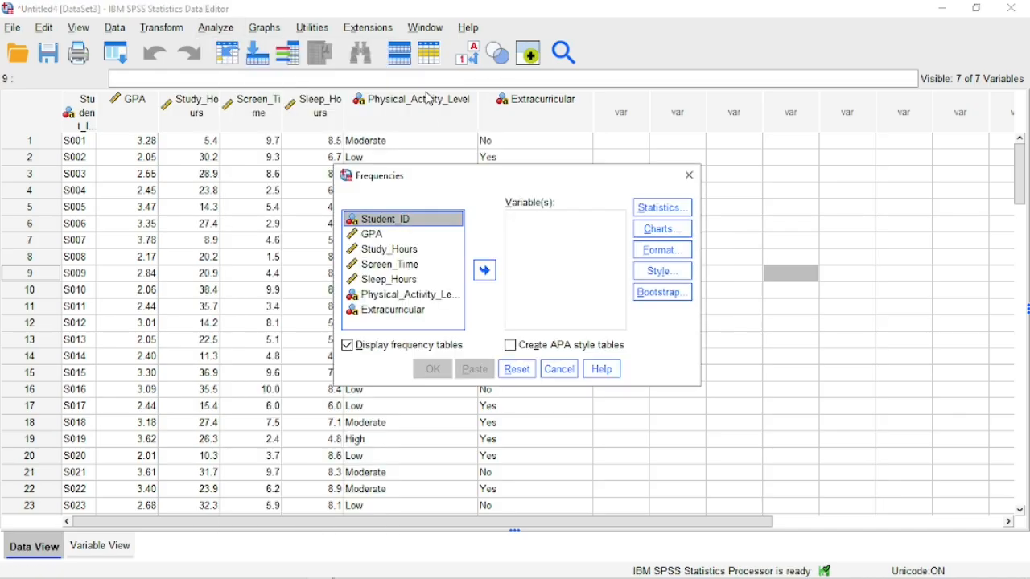
pyautogui.click(394, 295)
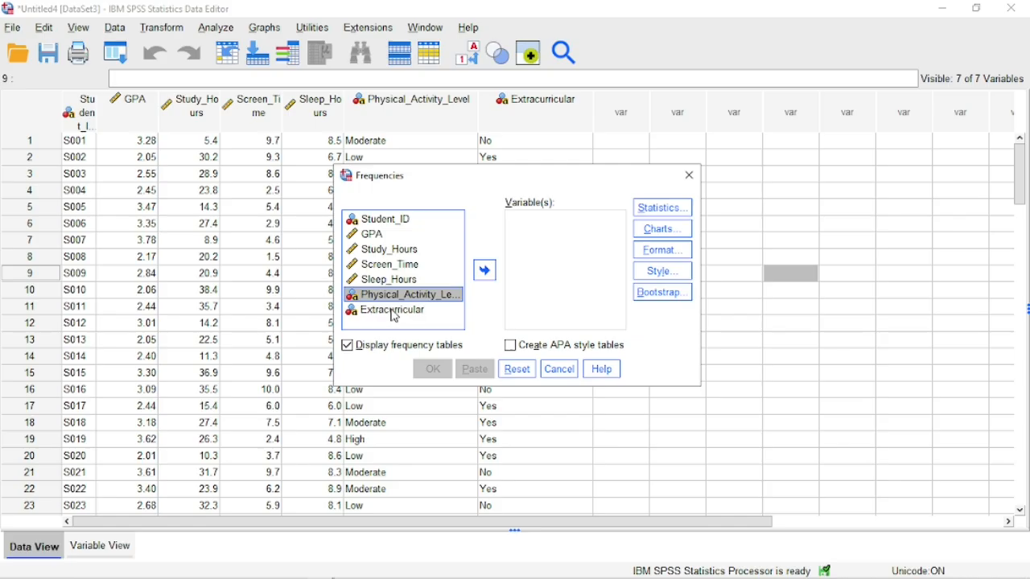
pyautogui.keyDown('shift'); pyautogui.click(394, 312); pyautogui.keyUp('shift')
pyautogui.click(489, 273)
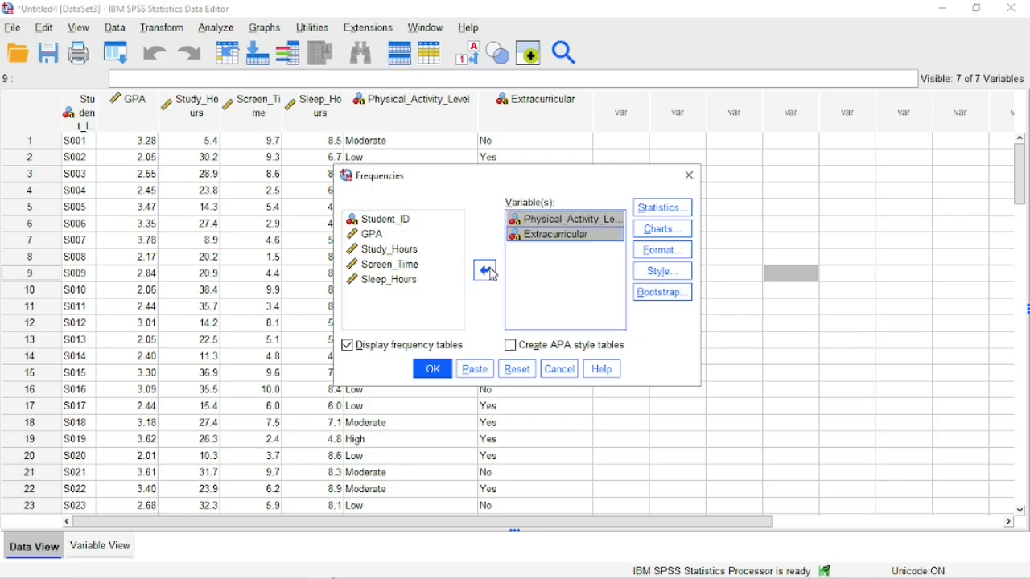
pyautogui.click(658, 213)
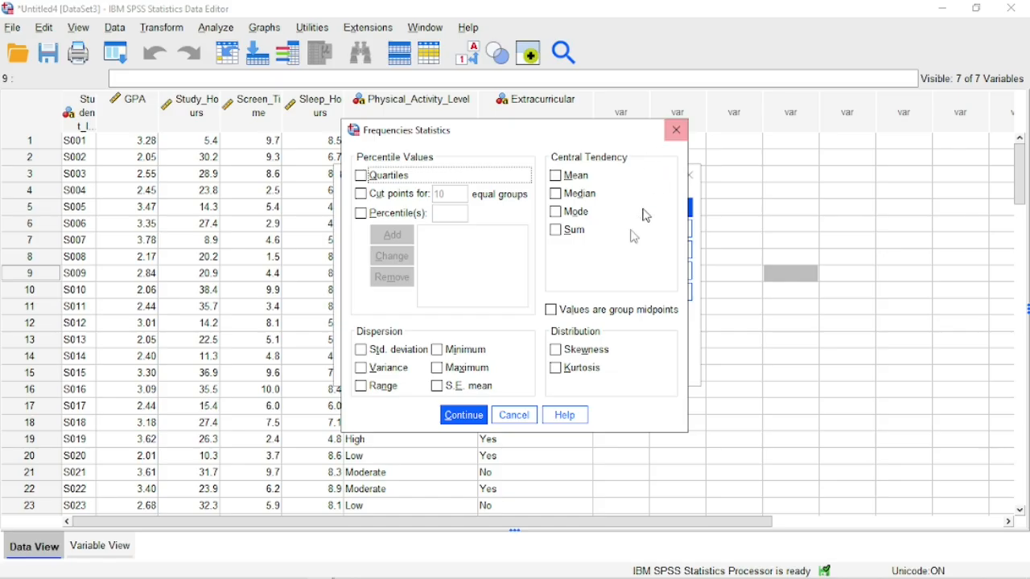
pyautogui.click(519, 416)
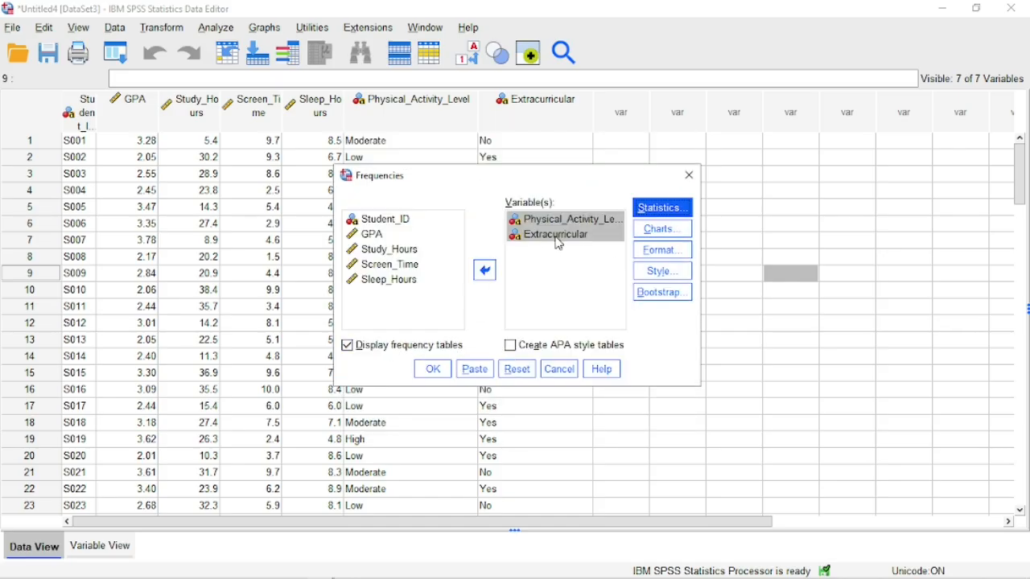
pyautogui.click(435, 371)
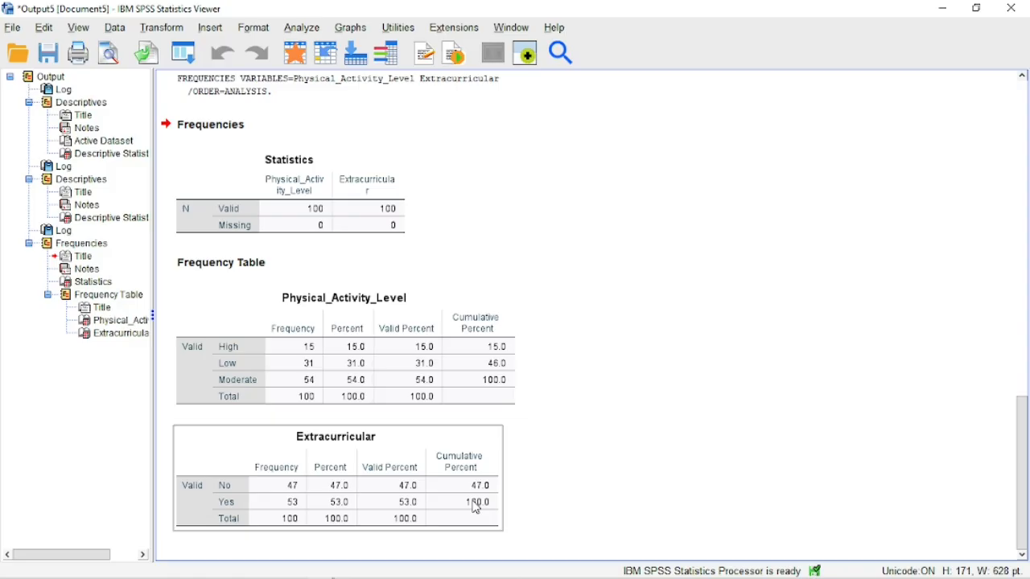
pyautogui.click(521, 546)
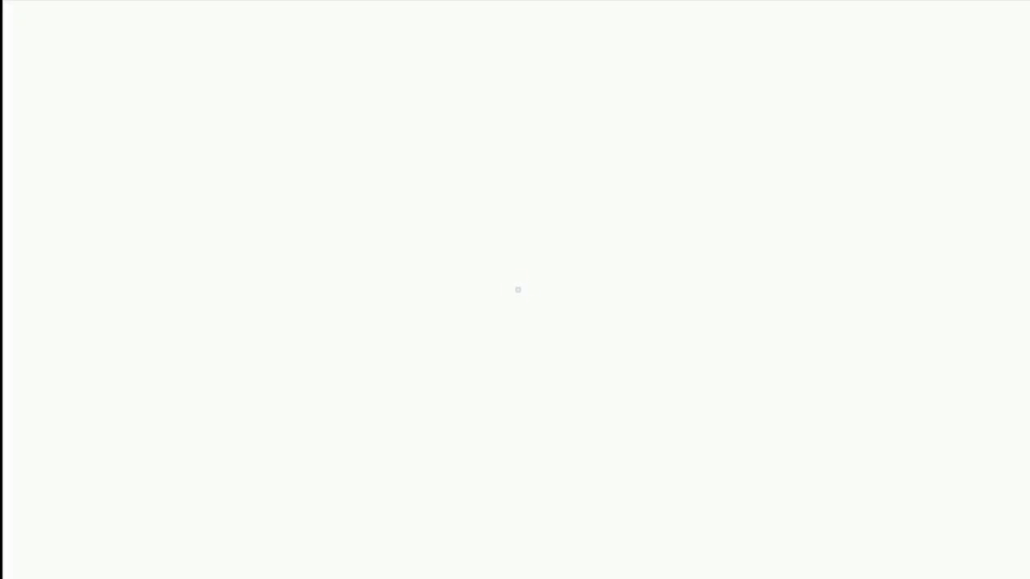